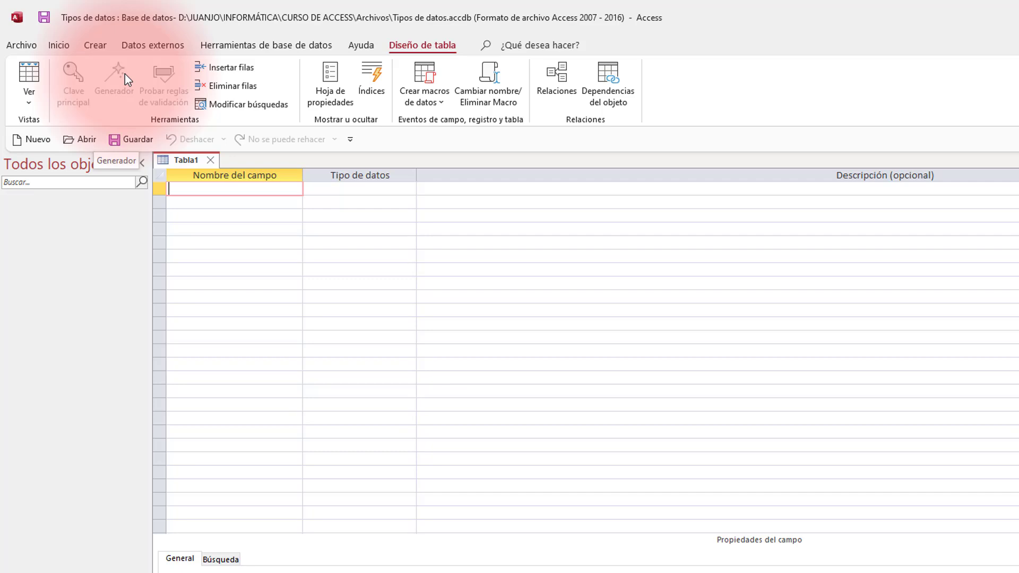
Add a first field named N_Registro to Tabla1 with the data type Autonumeración.
text(N)
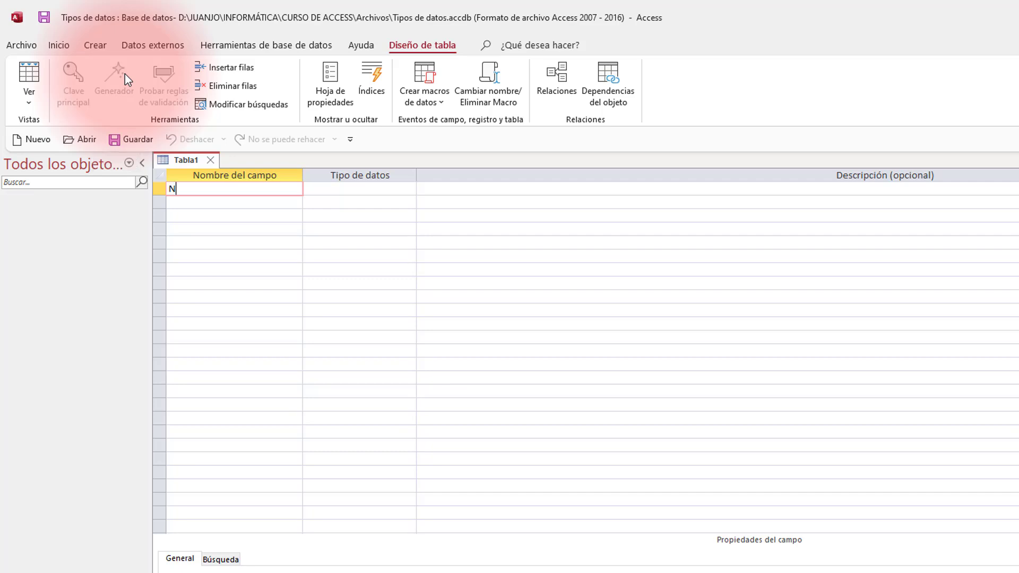
text(_Registro)
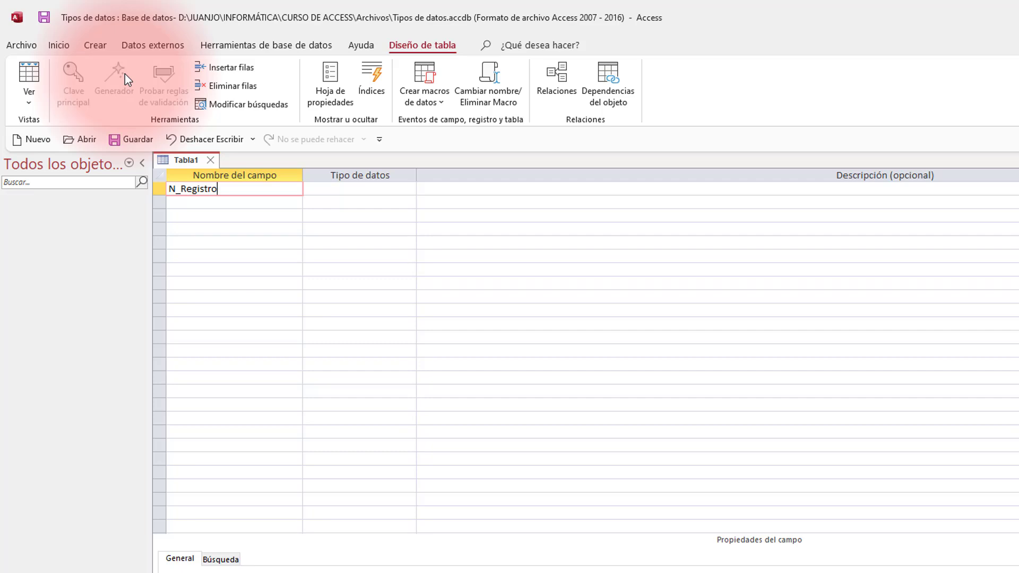
click(337, 187)
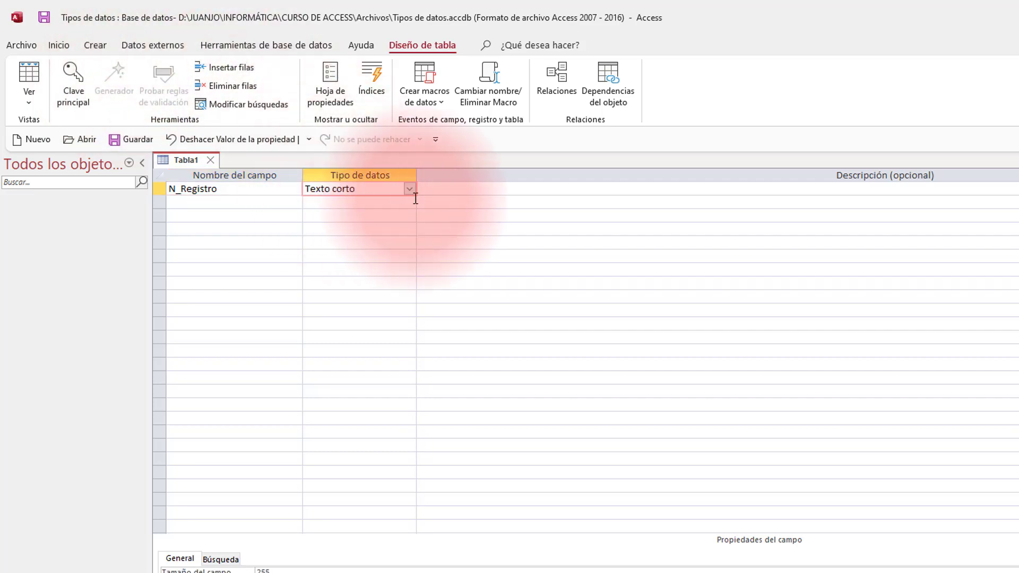
click(410, 189)
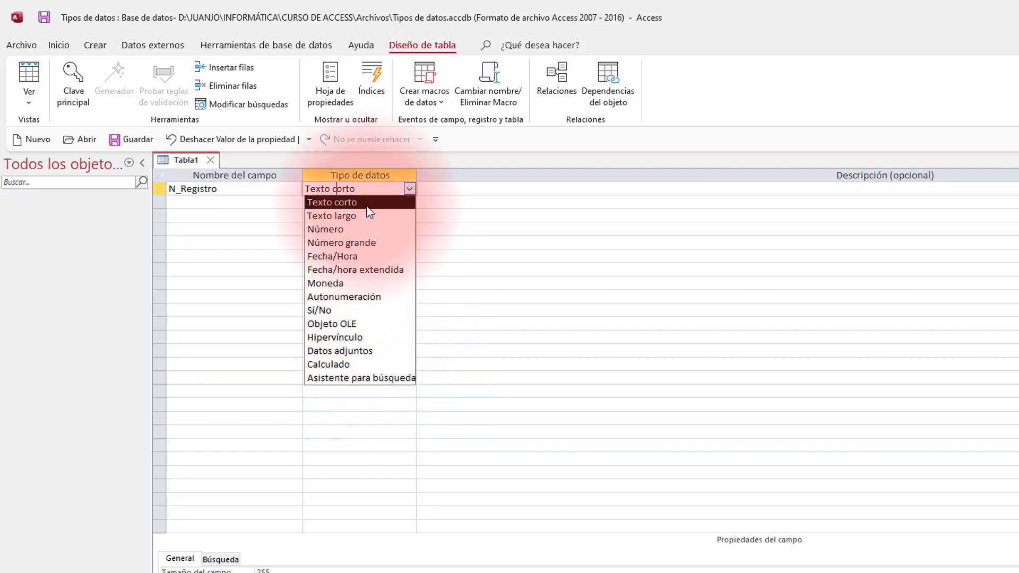
click(354, 299)
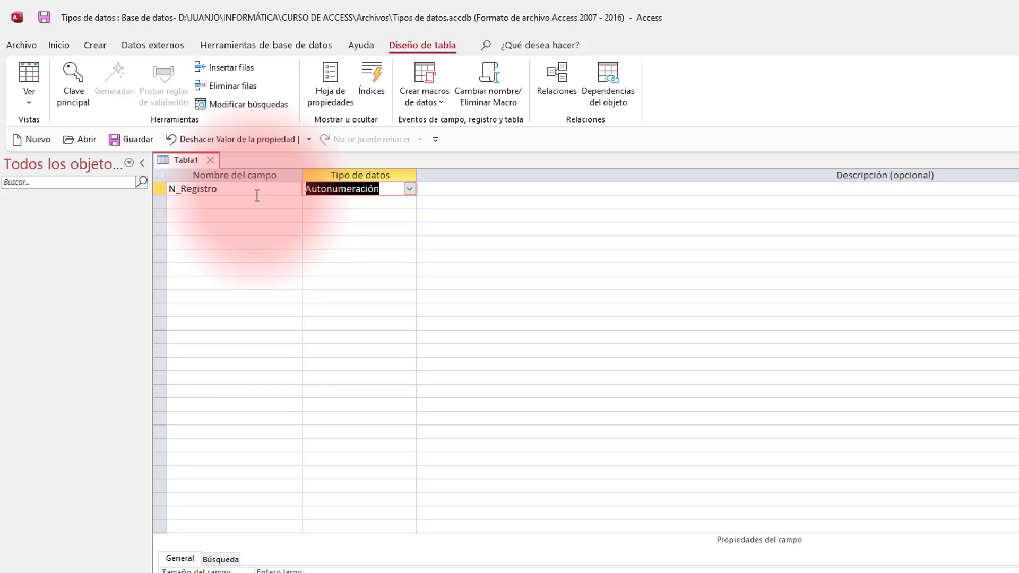
Add a field named Nombre below N_Registro with the data type Texto corto.
click(238, 204)
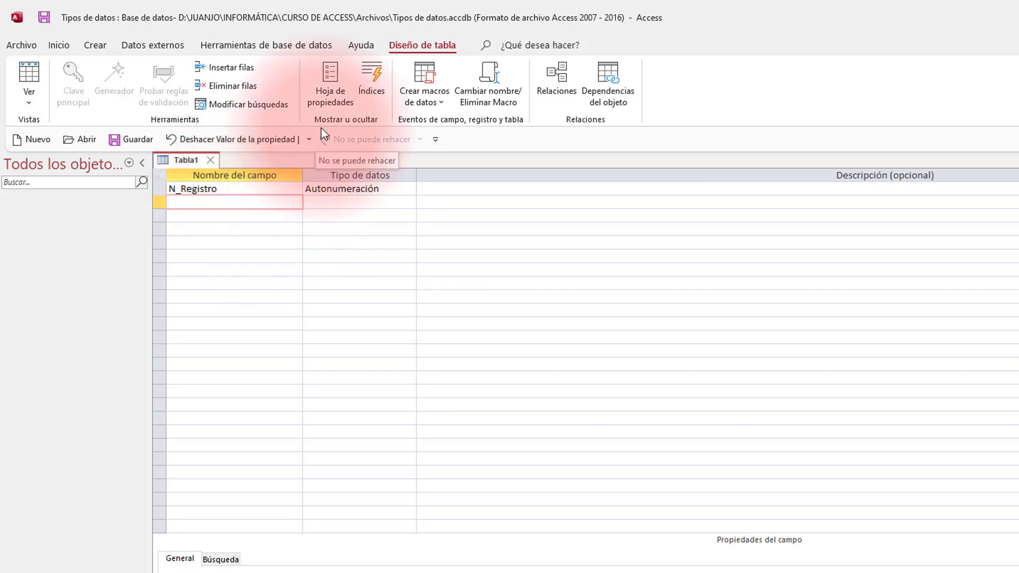
text(Nombre)
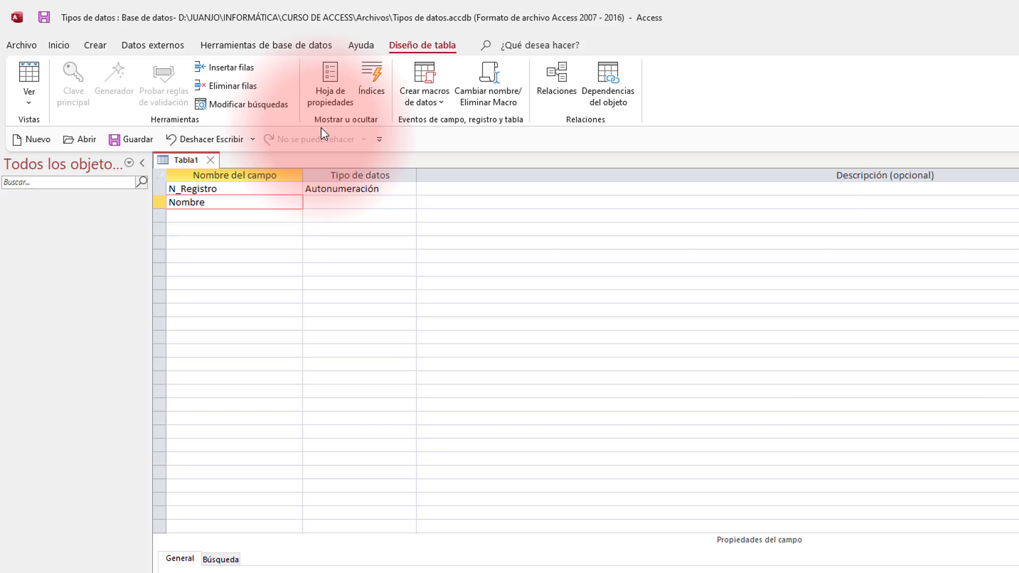
key(Tab)
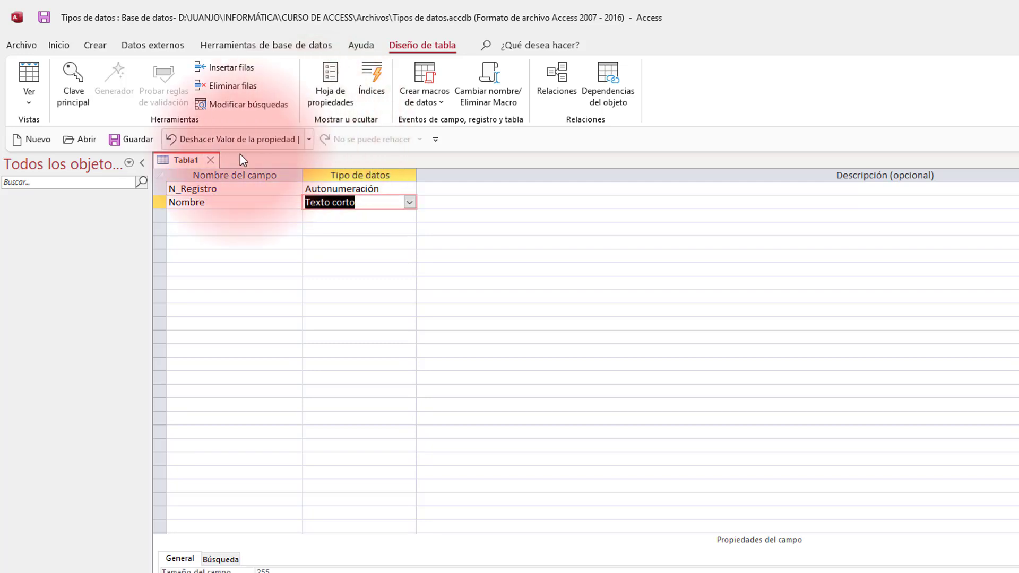
click(410, 203)
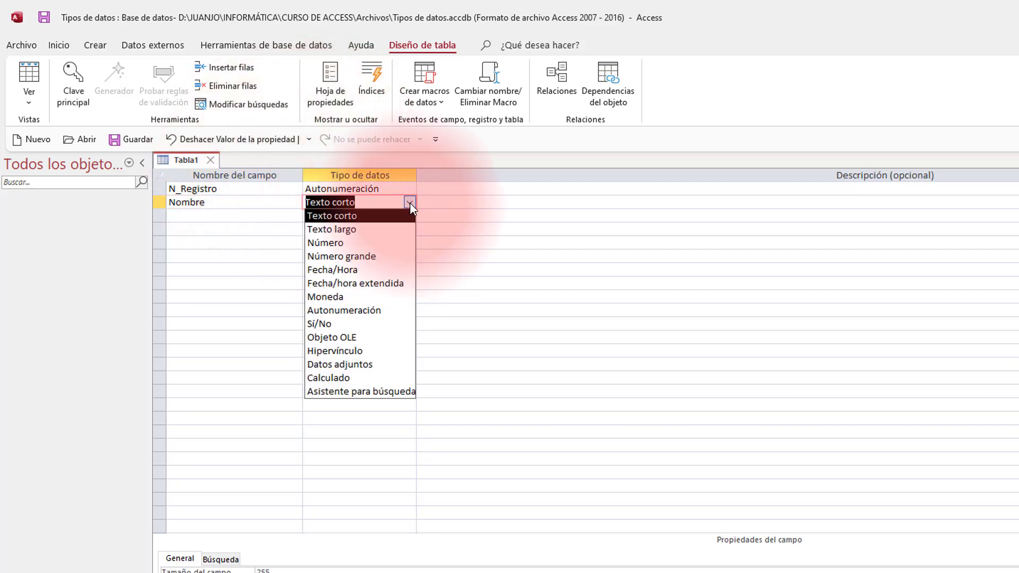
click(364, 218)
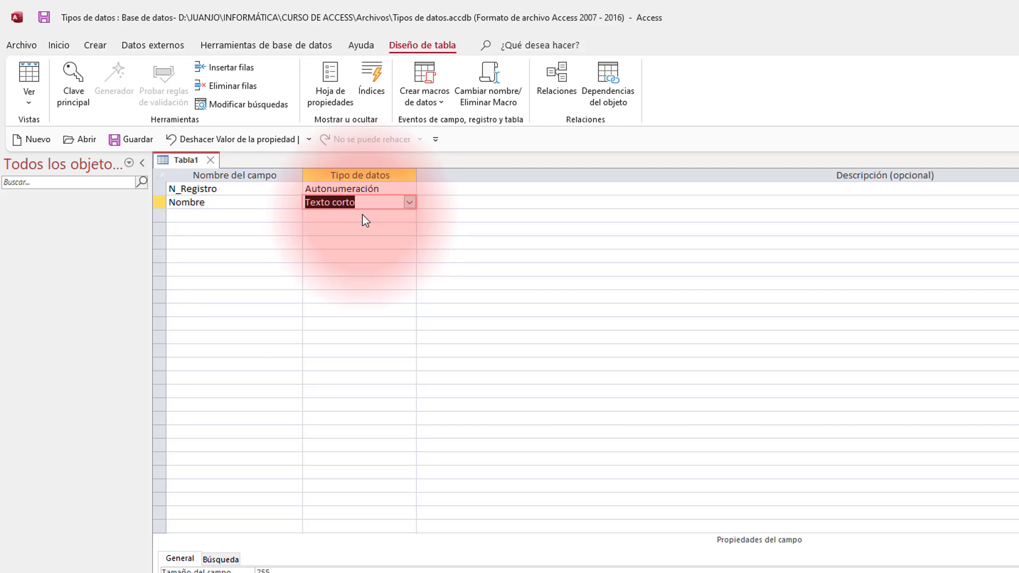
Add a field named Apellidos below Nombre with the data type Texto corto.
click(243, 214)
text(A)
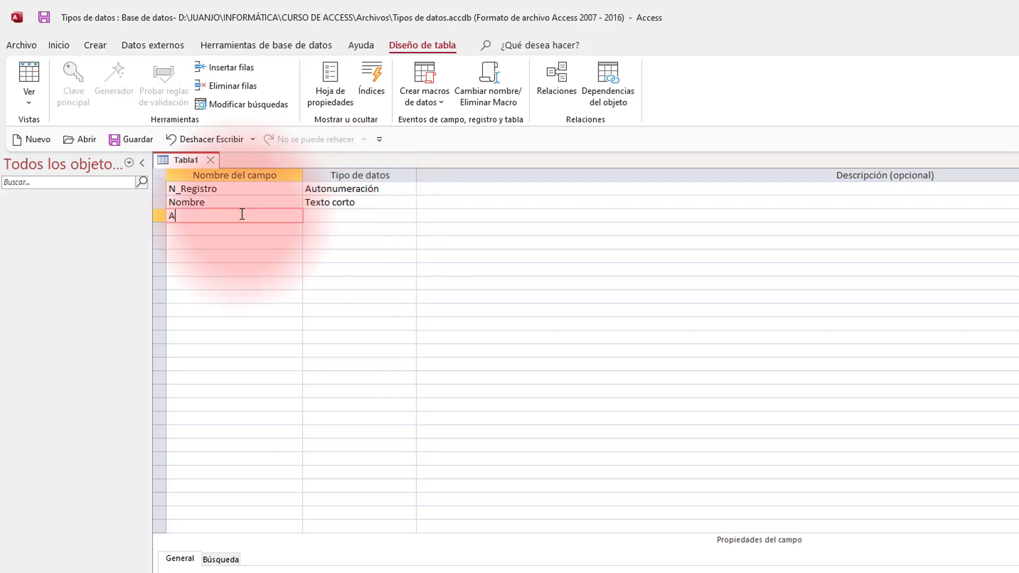
text(pellidos)
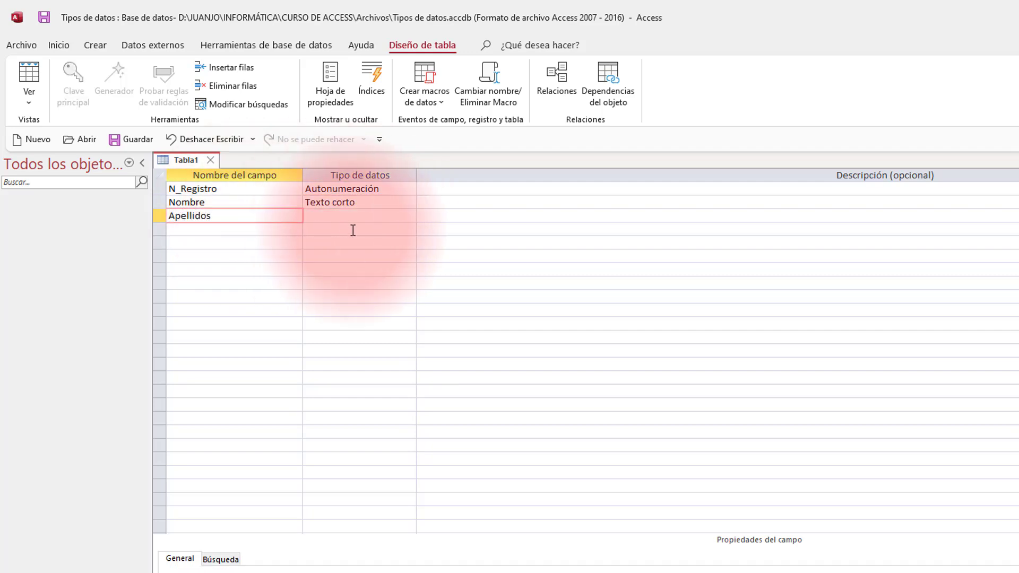
click(377, 211)
click(410, 216)
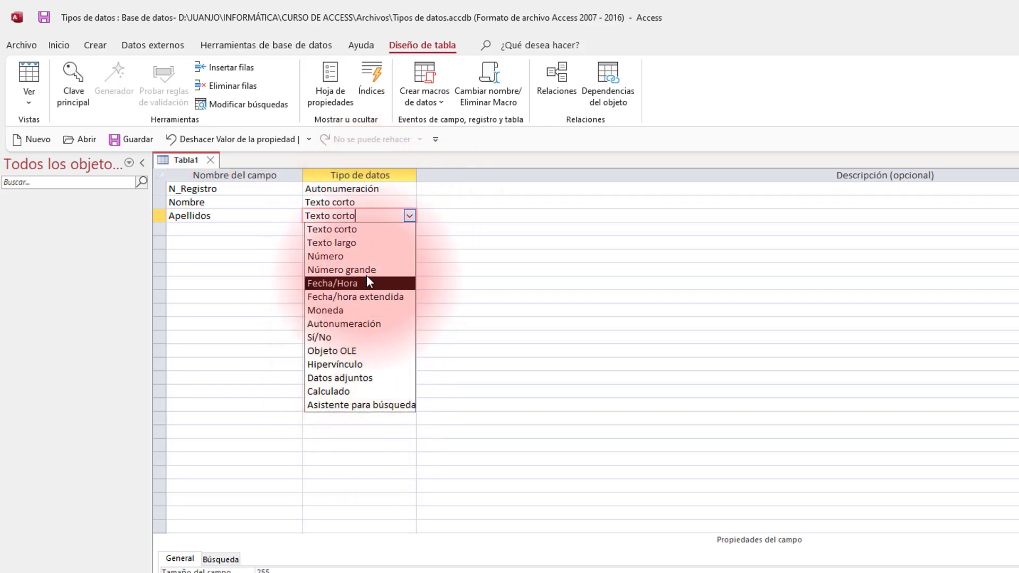
click(361, 228)
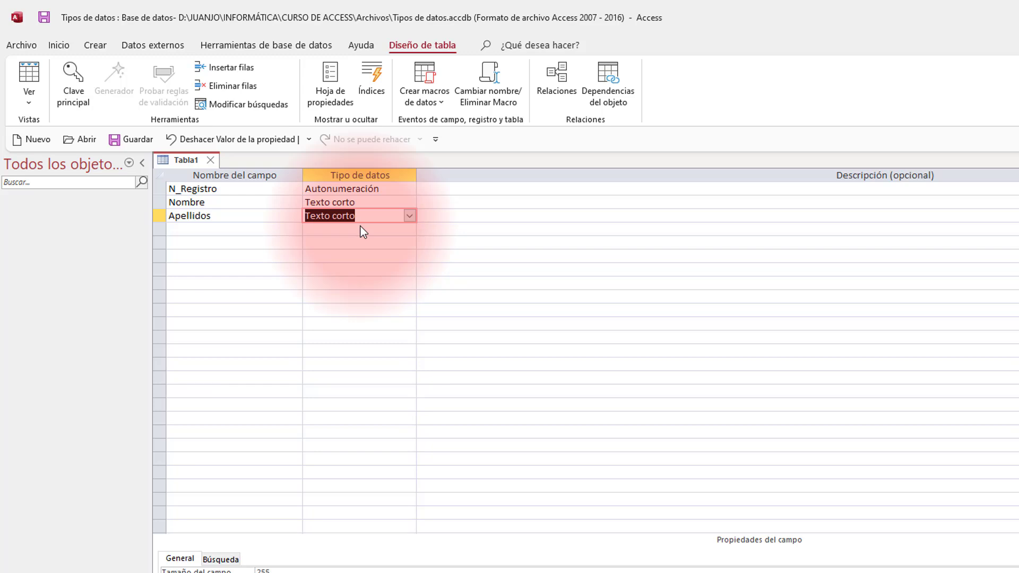
Add a field named Comentarios below Apellidos with the data type Texto largo.
click(200, 228)
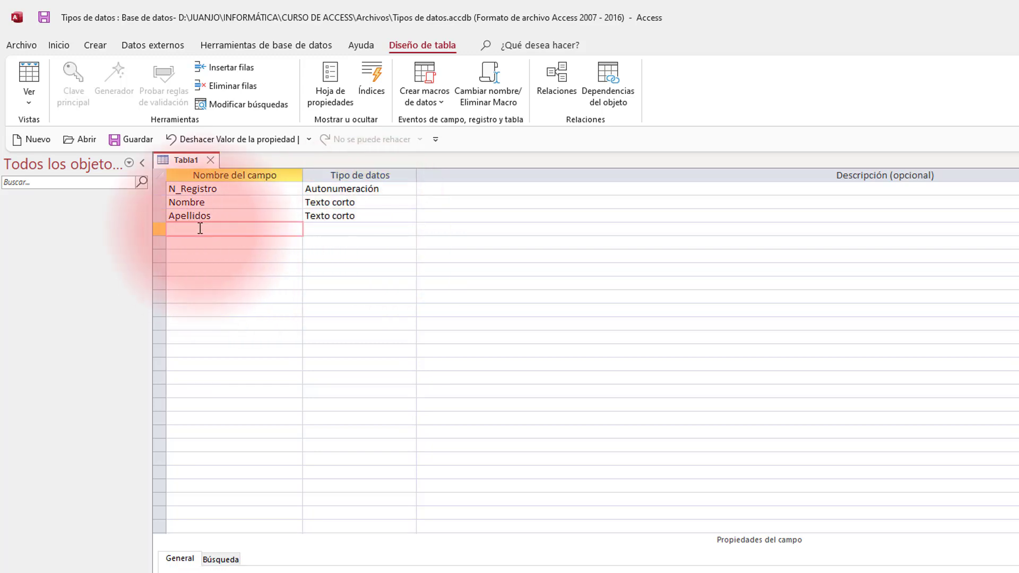
text(Com)
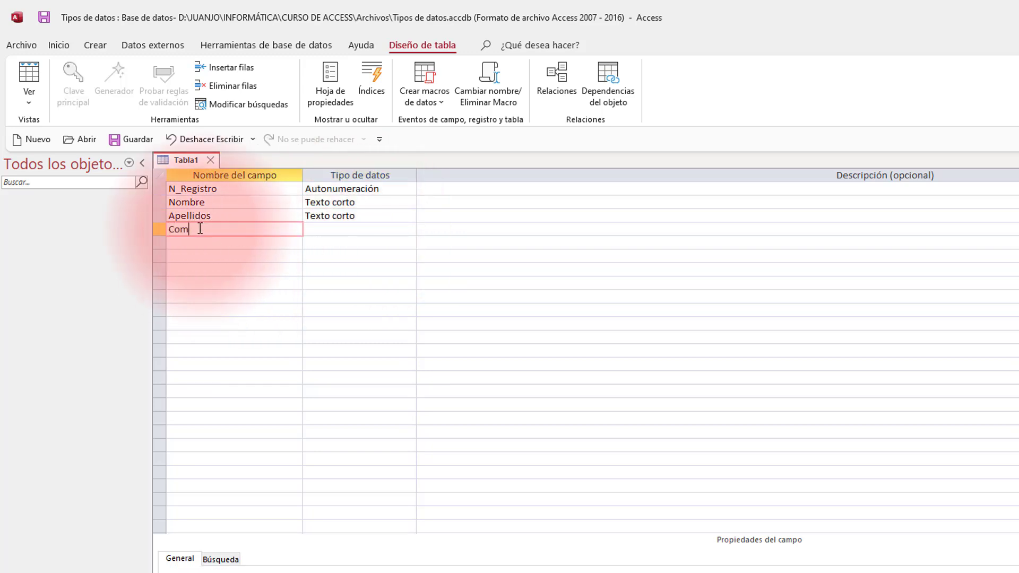
text(entarios)
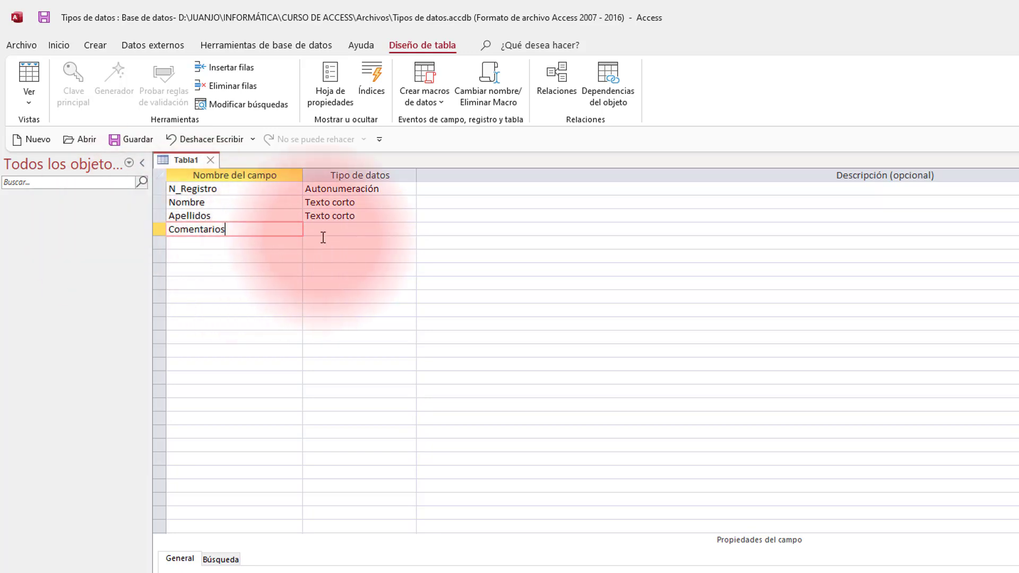
click(332, 228)
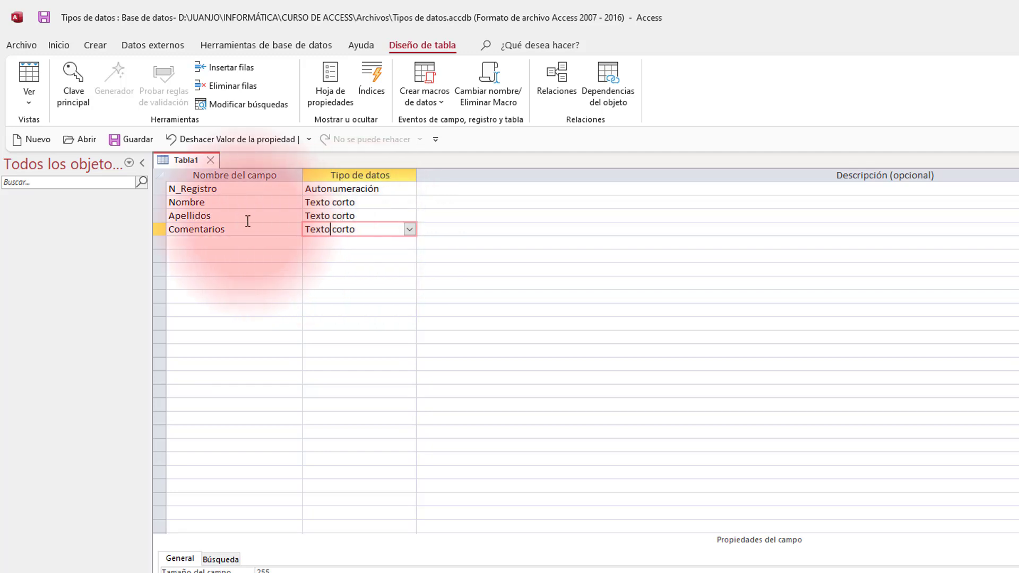
click(408, 232)
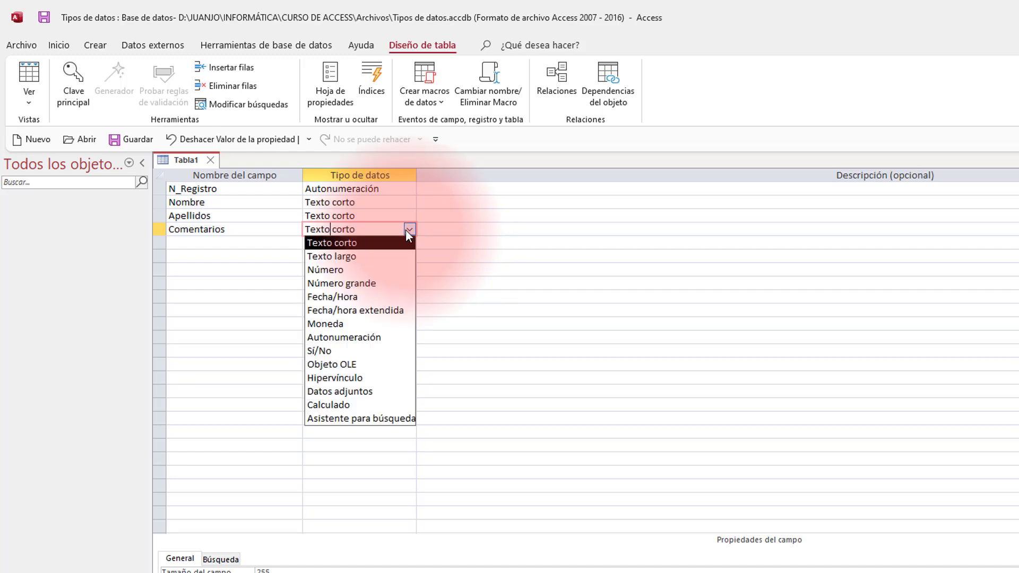
click(368, 264)
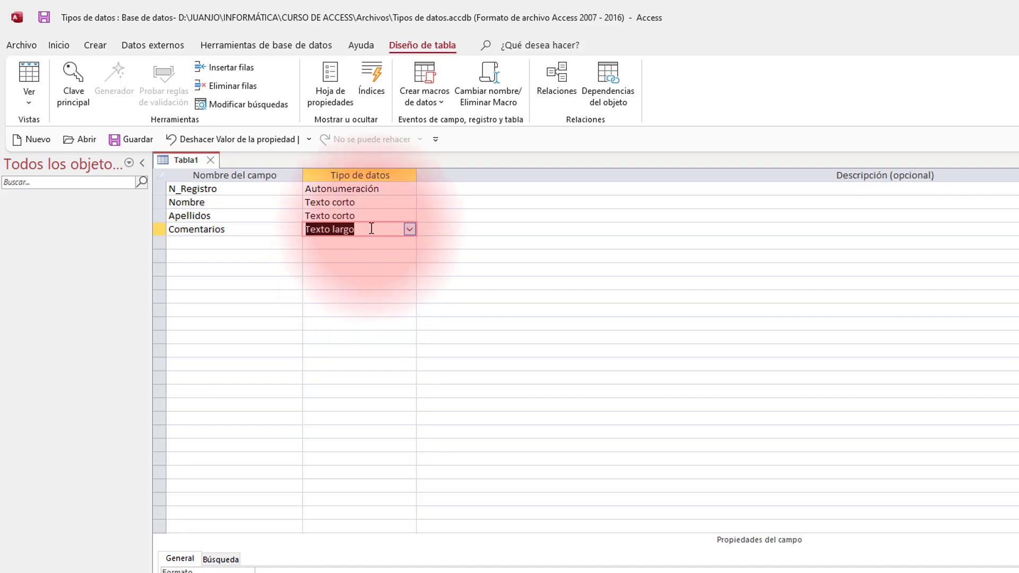
click(410, 230)
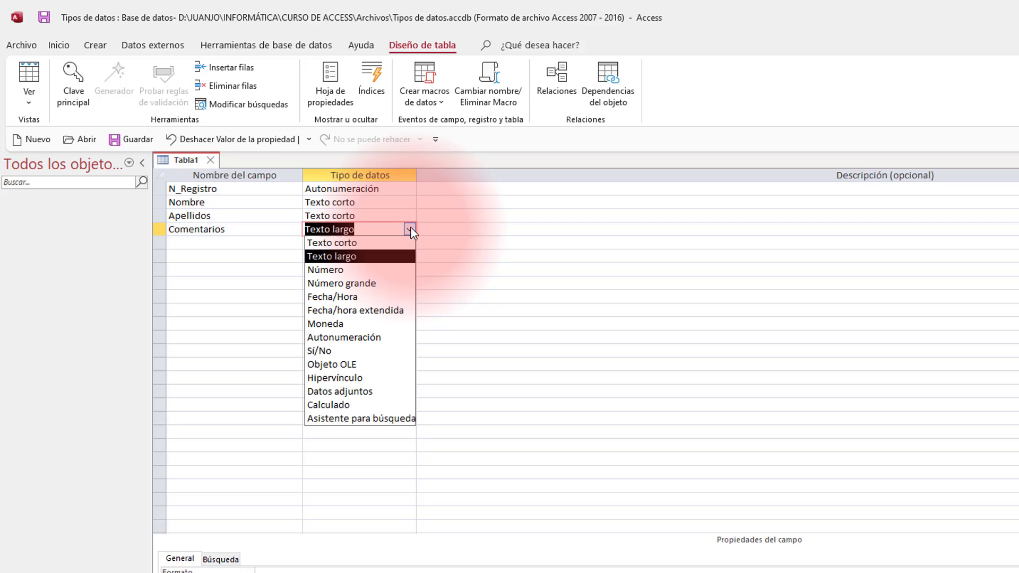
click(385, 257)
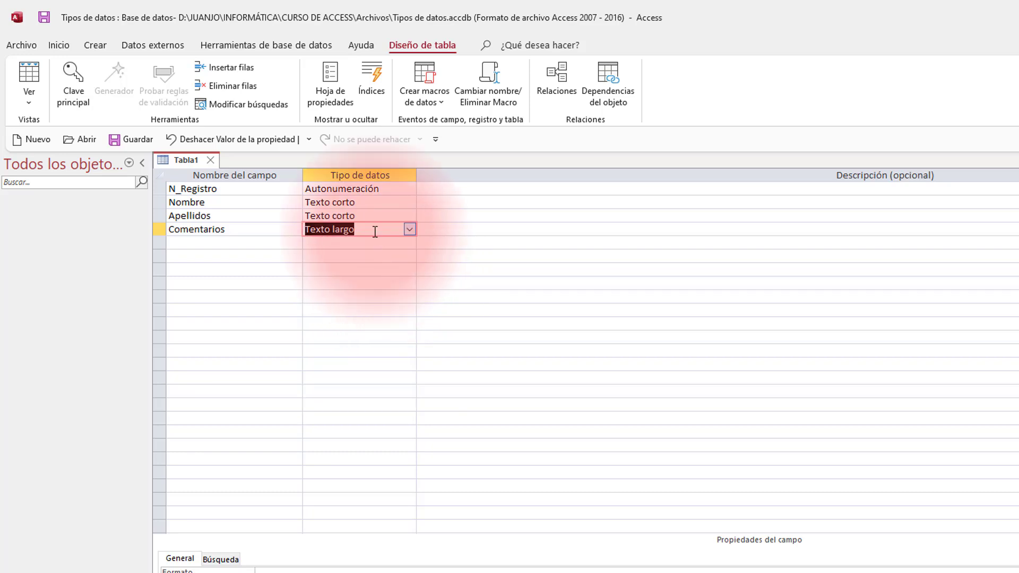
Add a field named Edad below Comentarios with the data type Número.
click(192, 242)
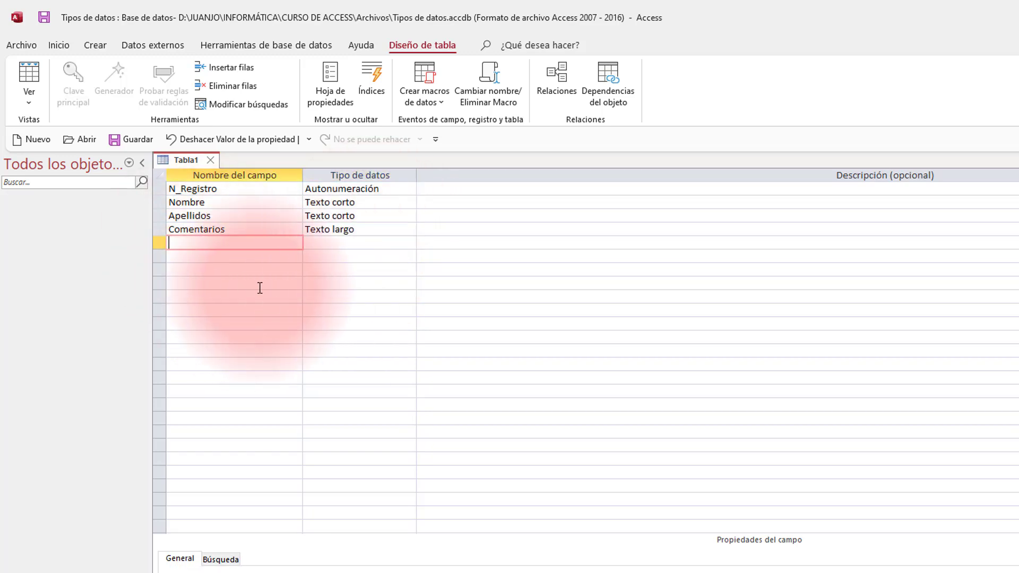
text(Edad)
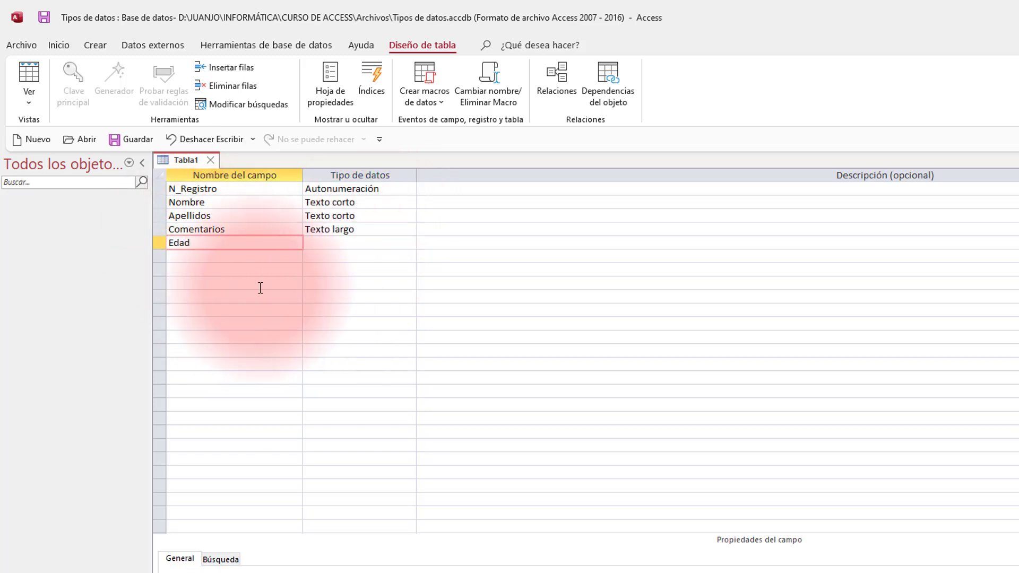
click(321, 243)
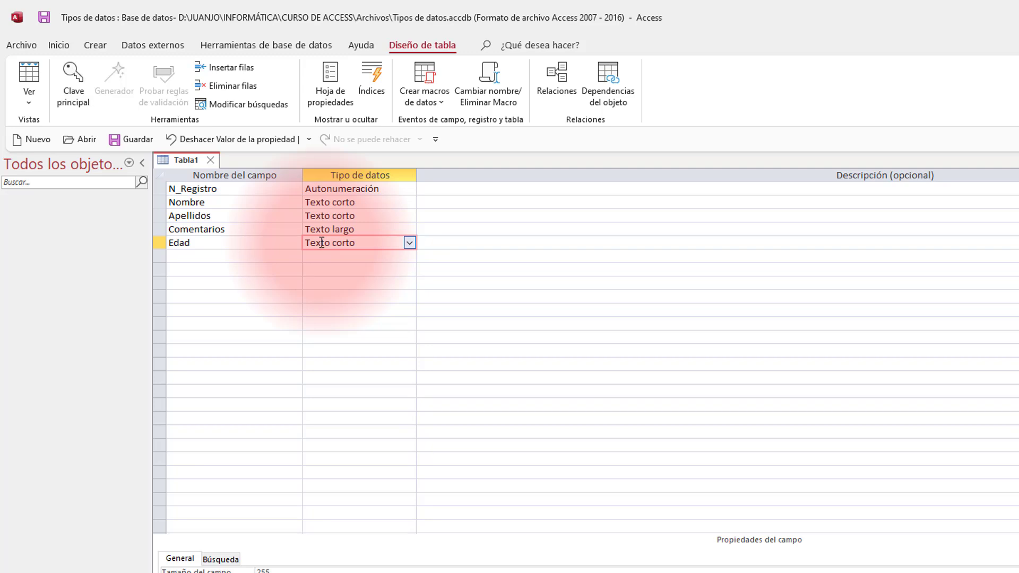
click(409, 243)
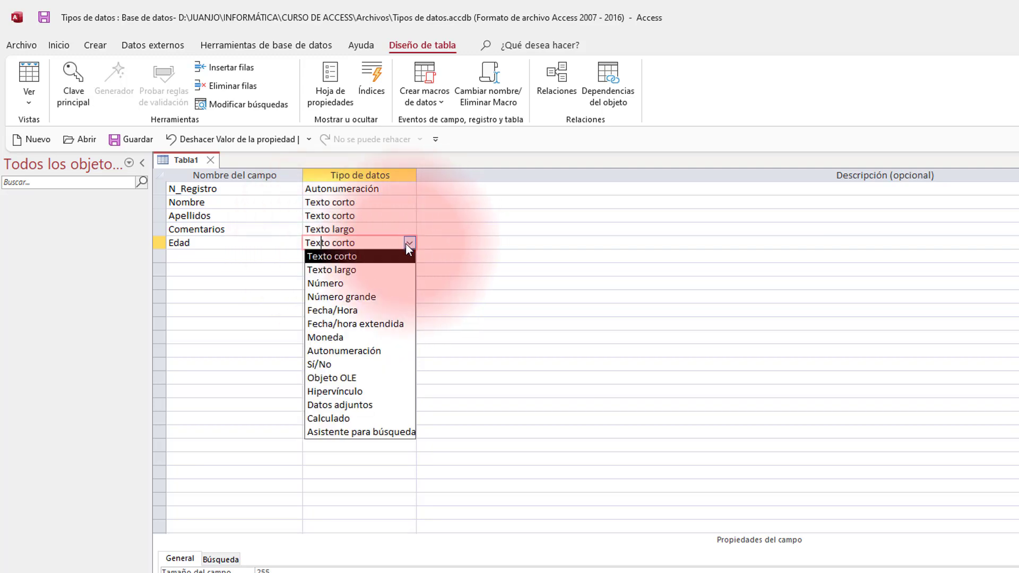
click(351, 283)
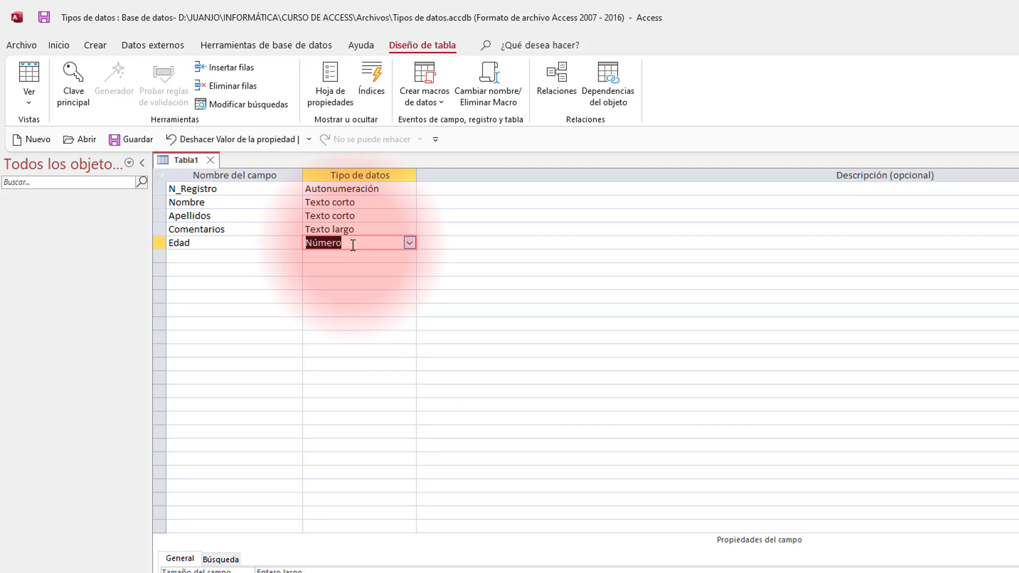
Add a field named Fecha_Alta below Edad with the data type Fecha/Hora.
click(253, 256)
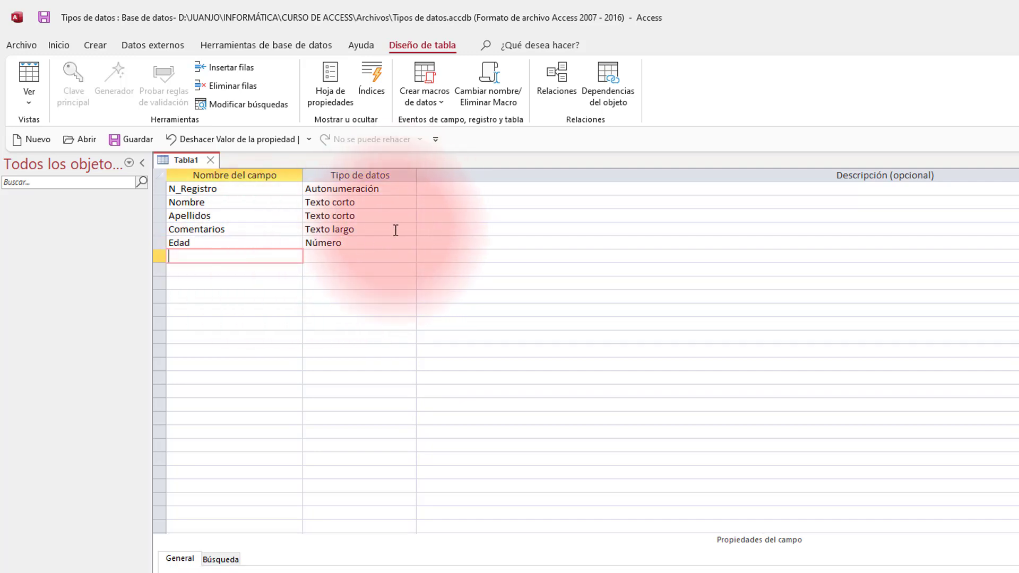
text(FE)
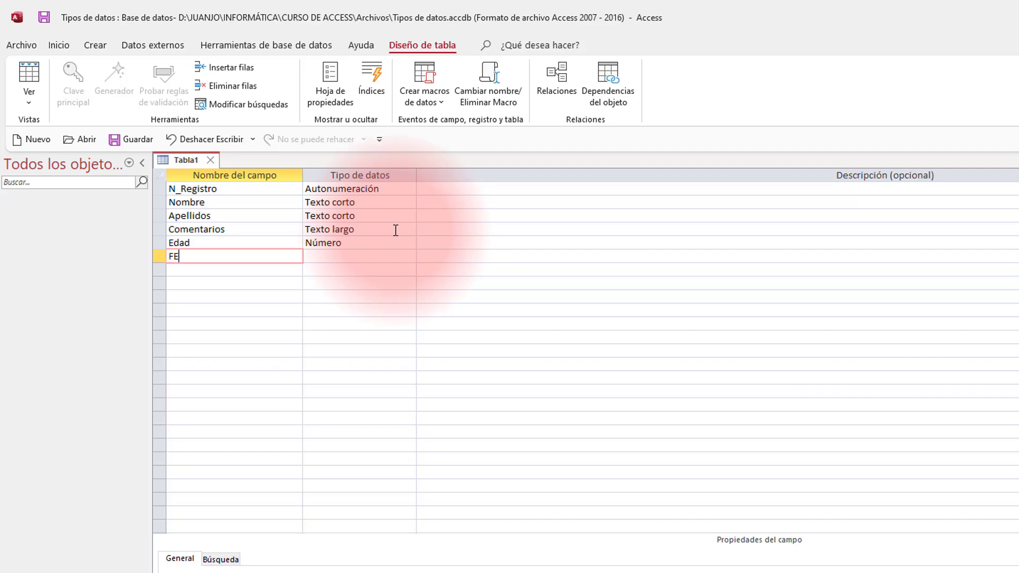
key(BackSpace)
text(echa_Alta)
click(357, 256)
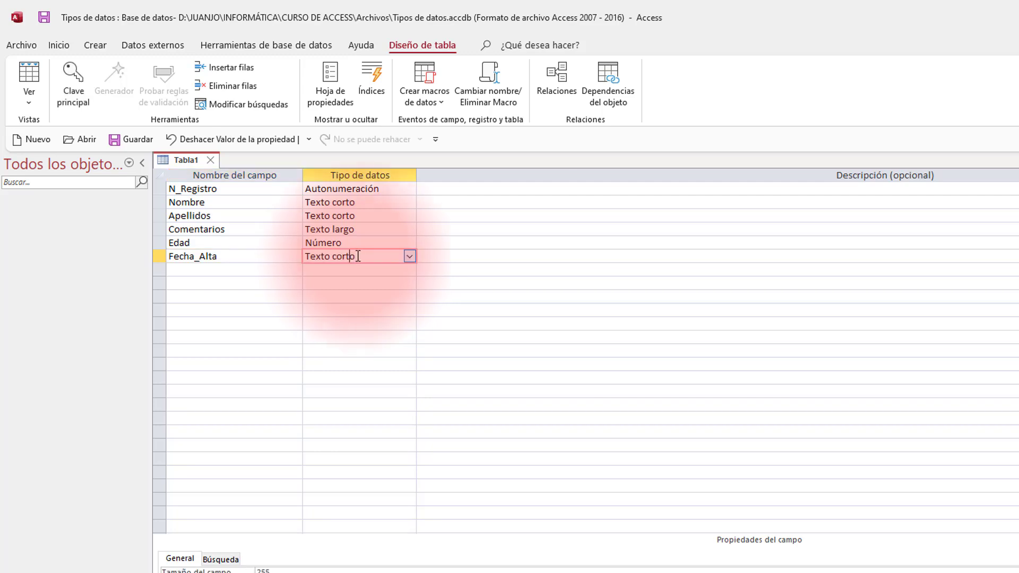
click(410, 256)
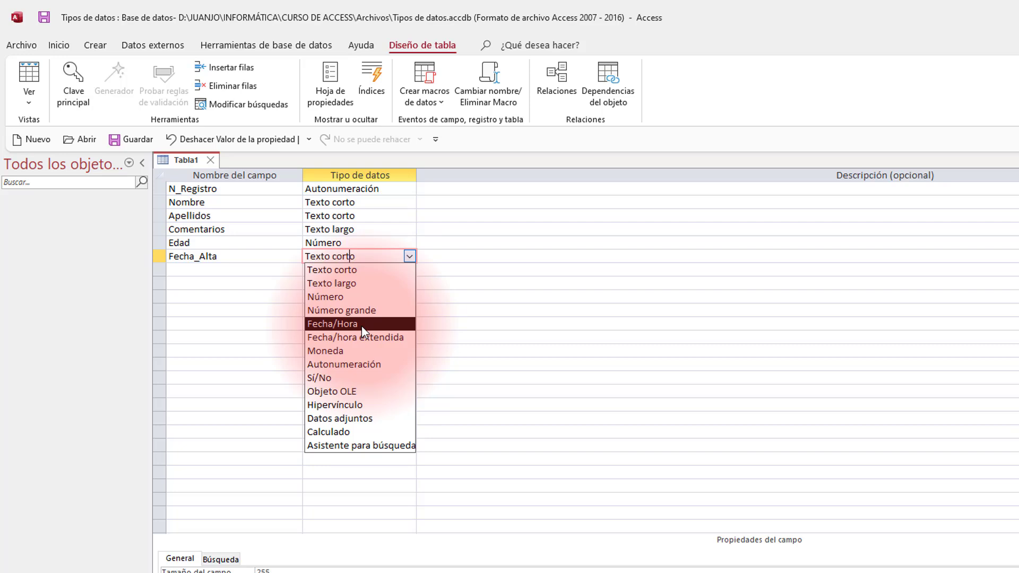
click(362, 326)
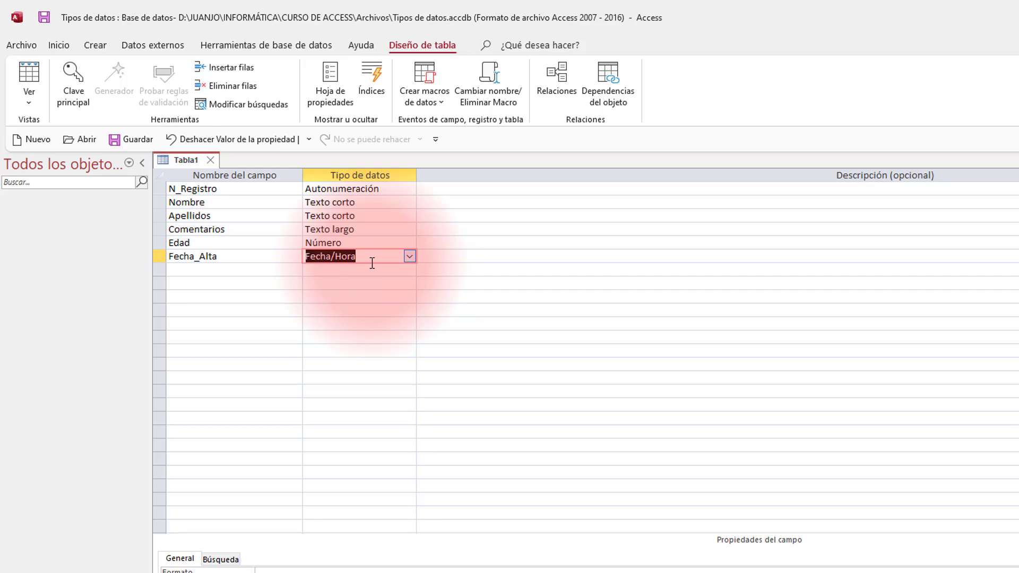
Add a field named Ingresos below Fecha_Alta with the data type Moneda.
click(196, 272)
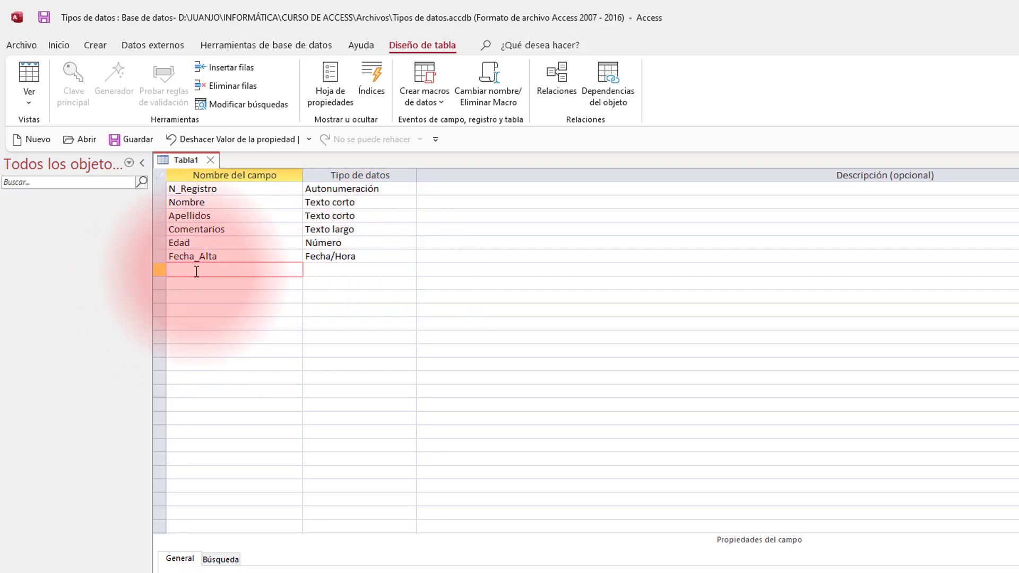
text(Ing)
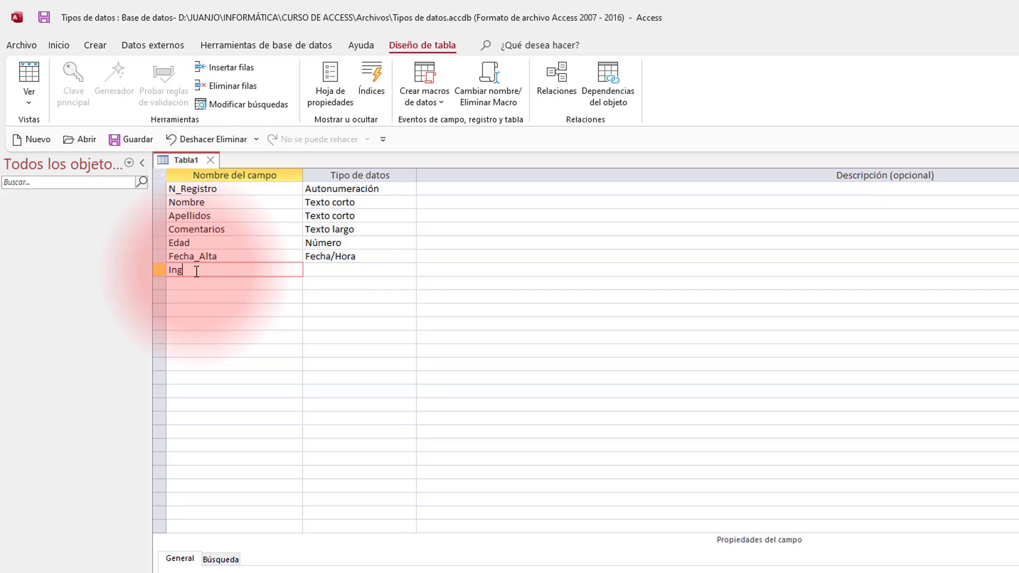
text(resos)
key(Tab)
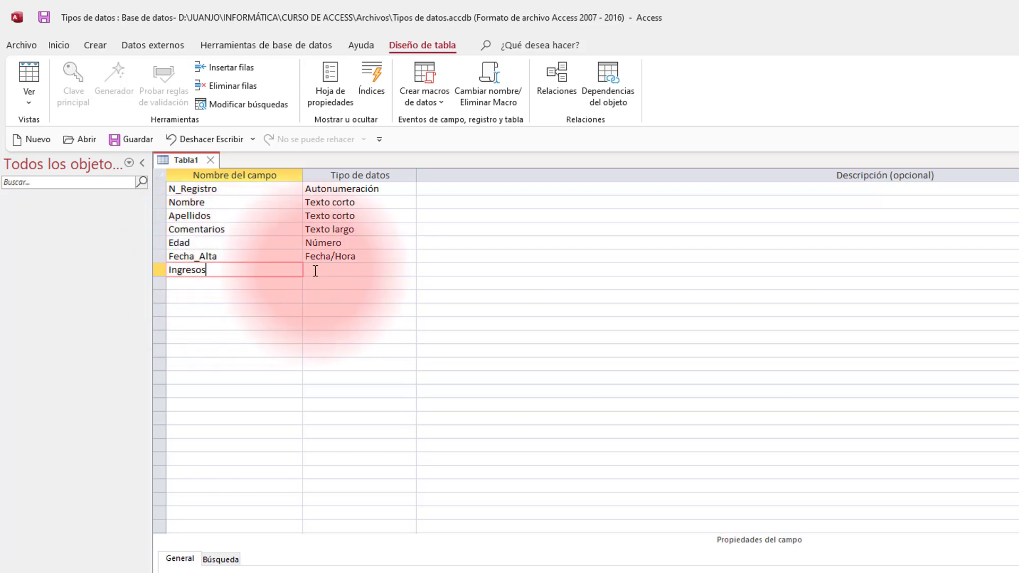
click(408, 271)
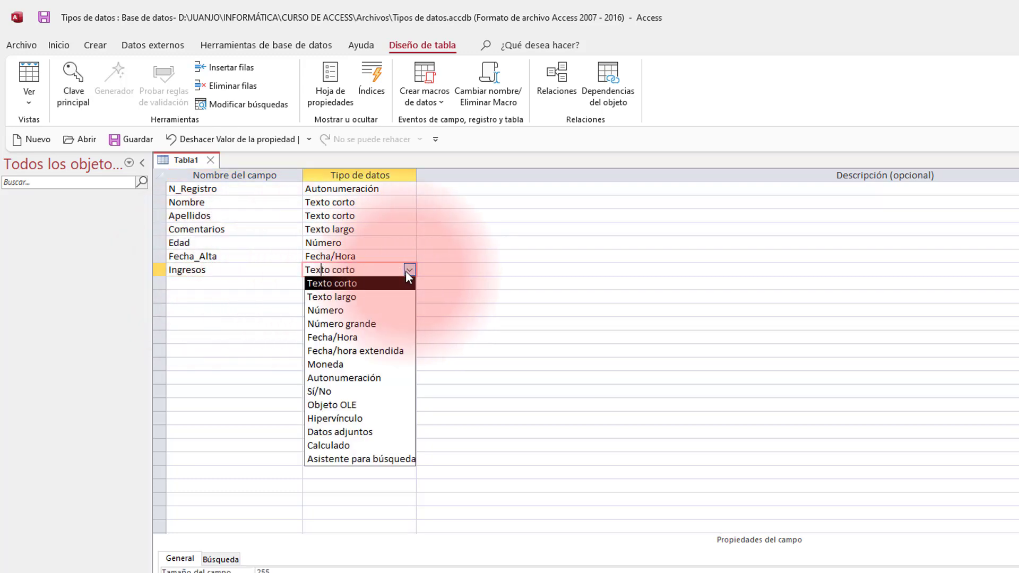
click(351, 366)
Add a field named Gastos below Ingresos with the data type Moneda.
click(211, 283)
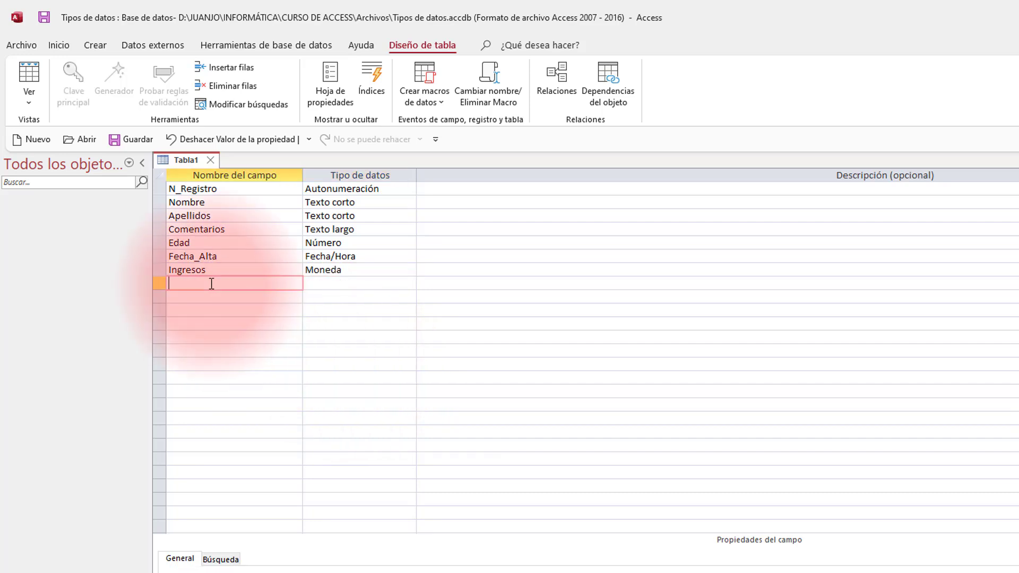
text(GAs)
key(BackSpace)
key(BackSpace)
text(a)
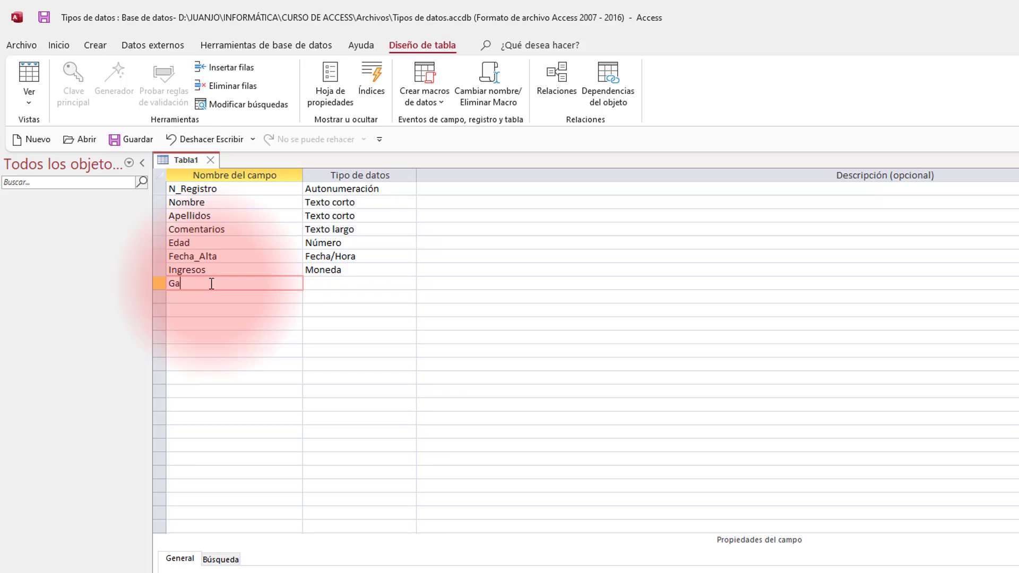
text(stos)
click(314, 283)
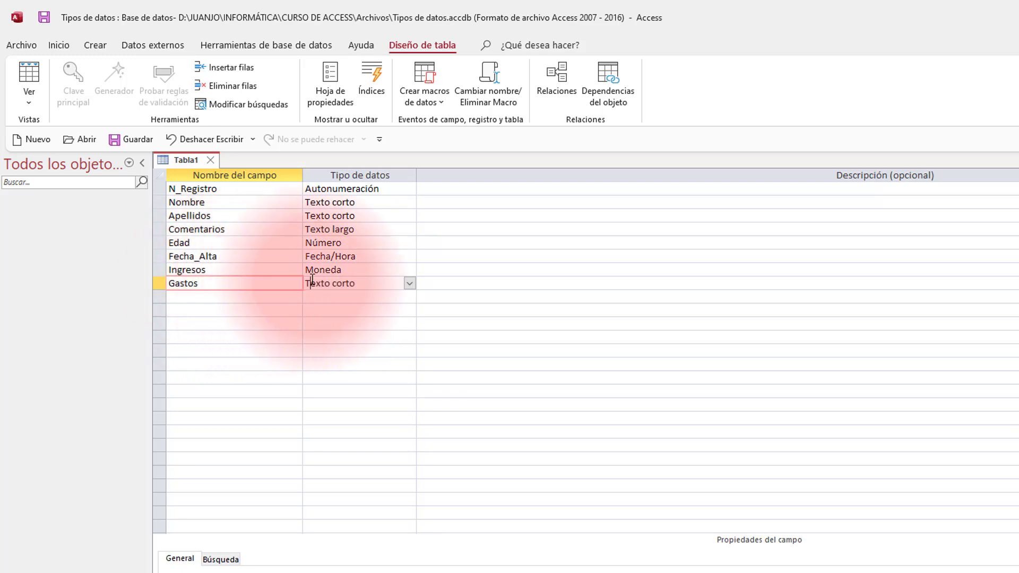
click(412, 284)
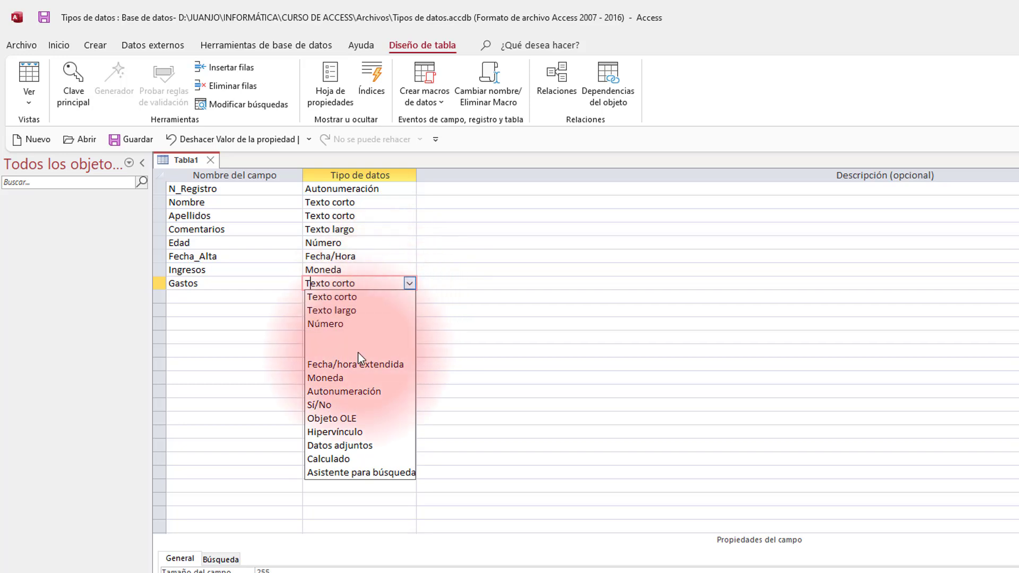
click(344, 377)
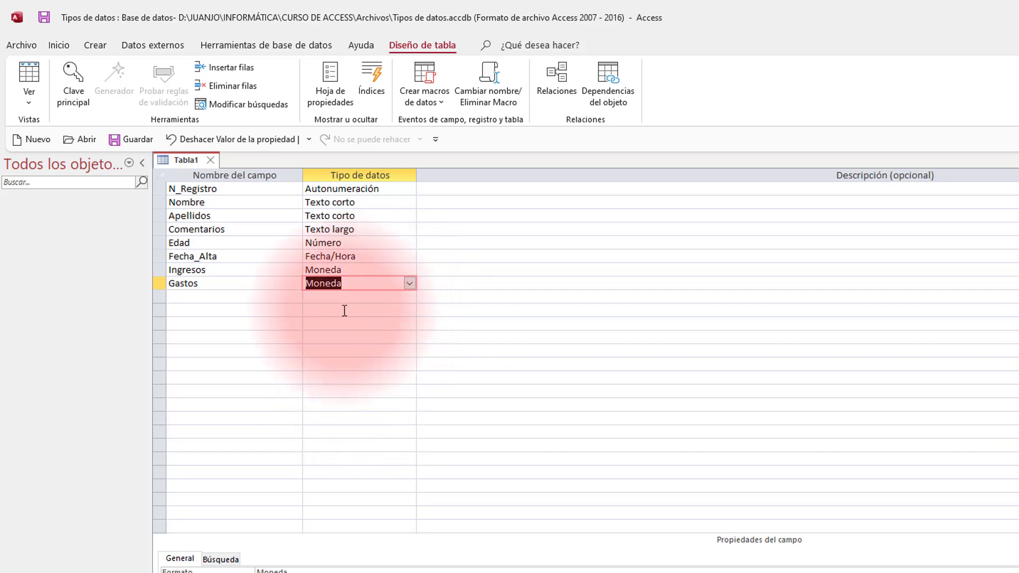
Save the table under the name Tipos de datos without creating a primary key.
click(215, 298)
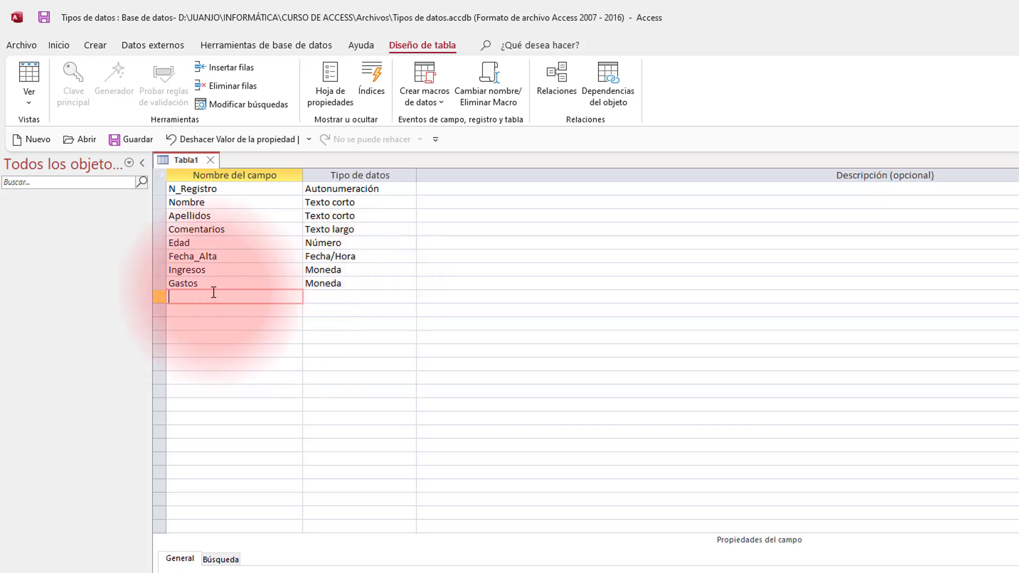
click(46, 17)
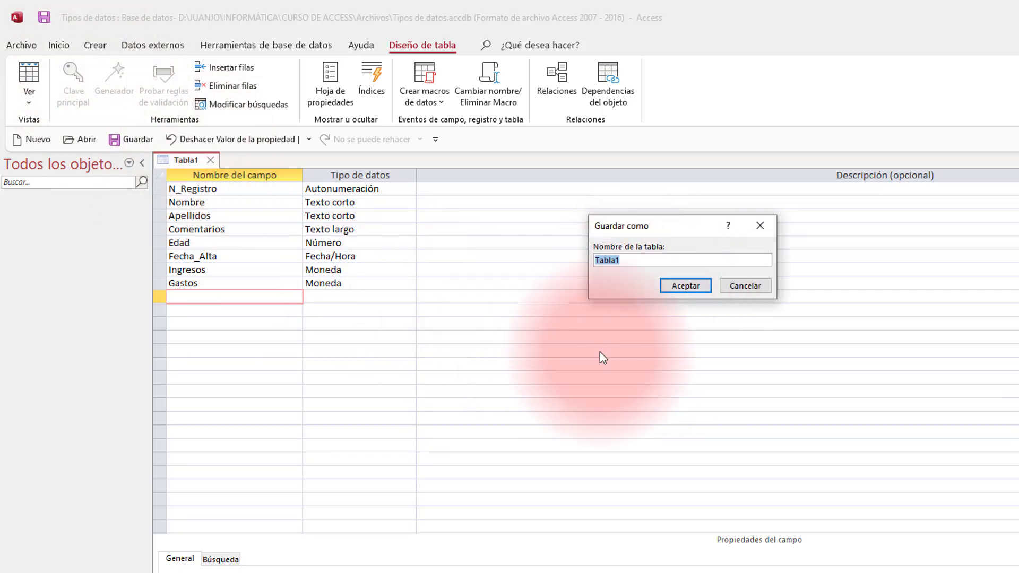
text(Tipos de datos)
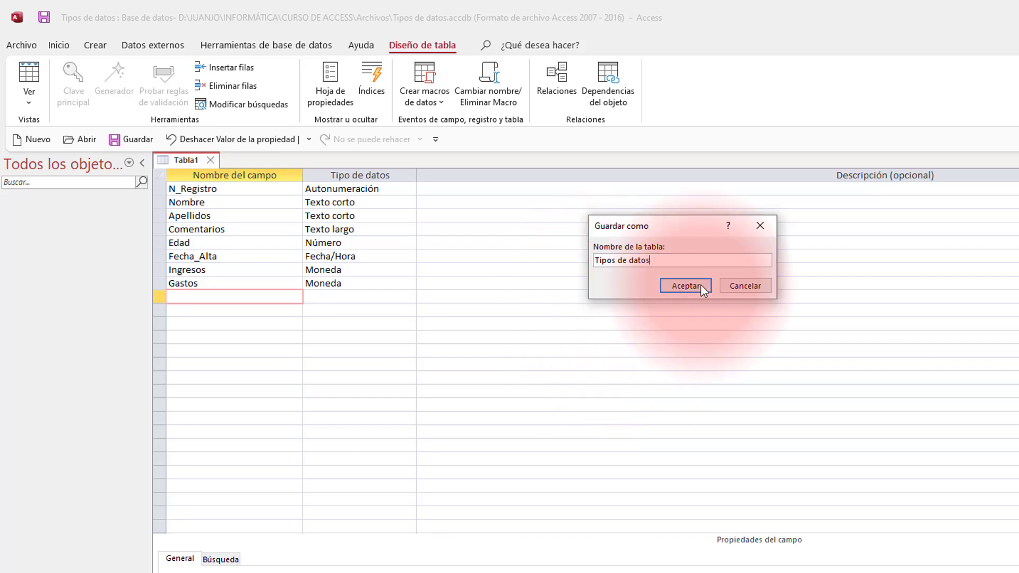
click(691, 286)
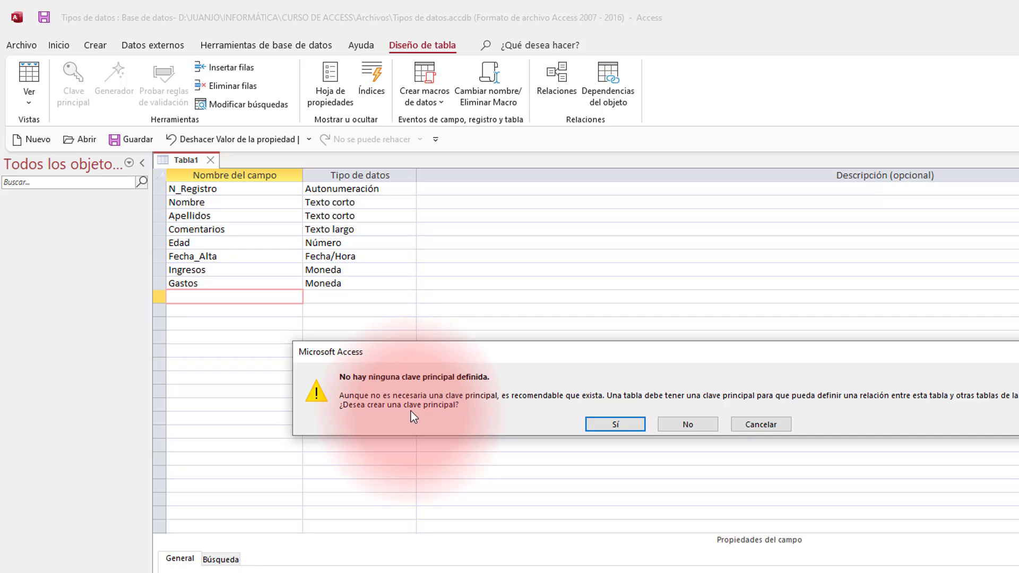
click(689, 424)
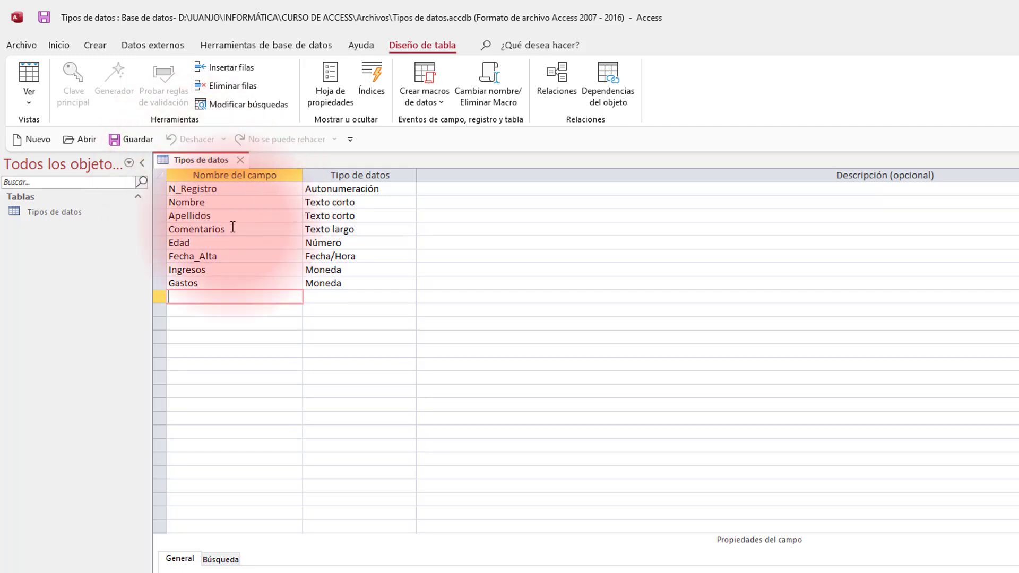
Add a field named Beneficios below Gastos with the data type Calculado.
text(Beneficios)
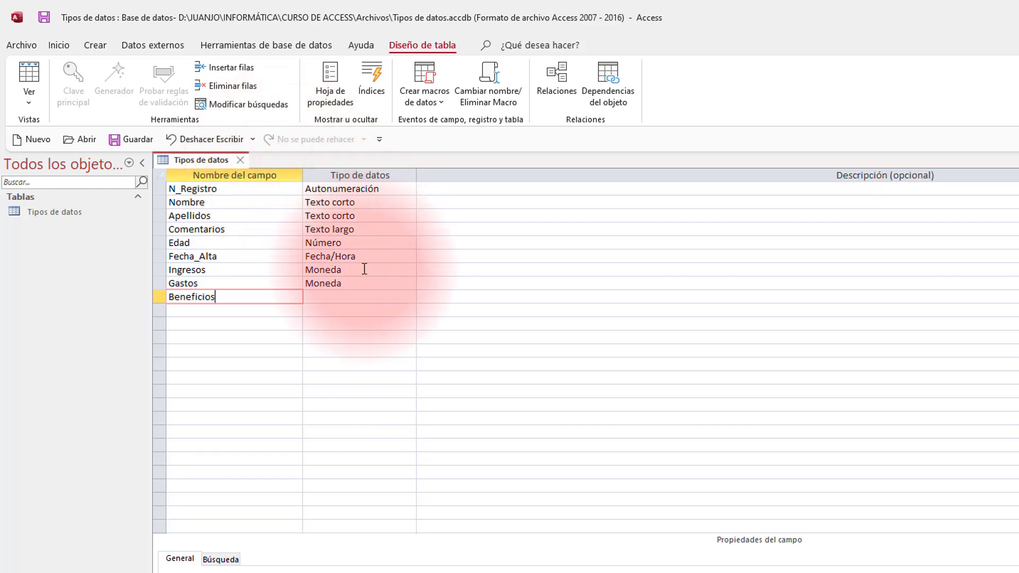
click(361, 296)
click(409, 296)
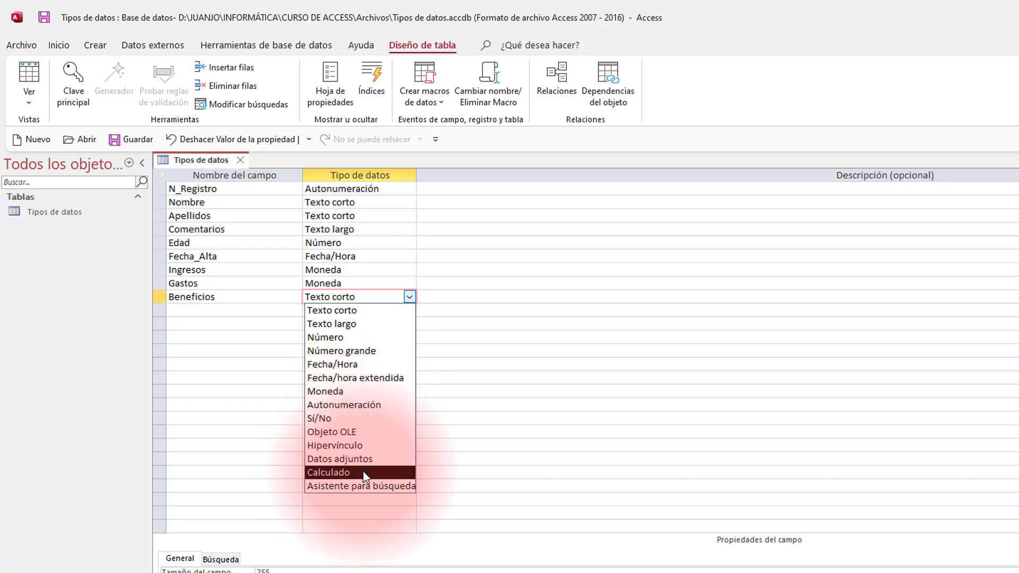
click(348, 473)
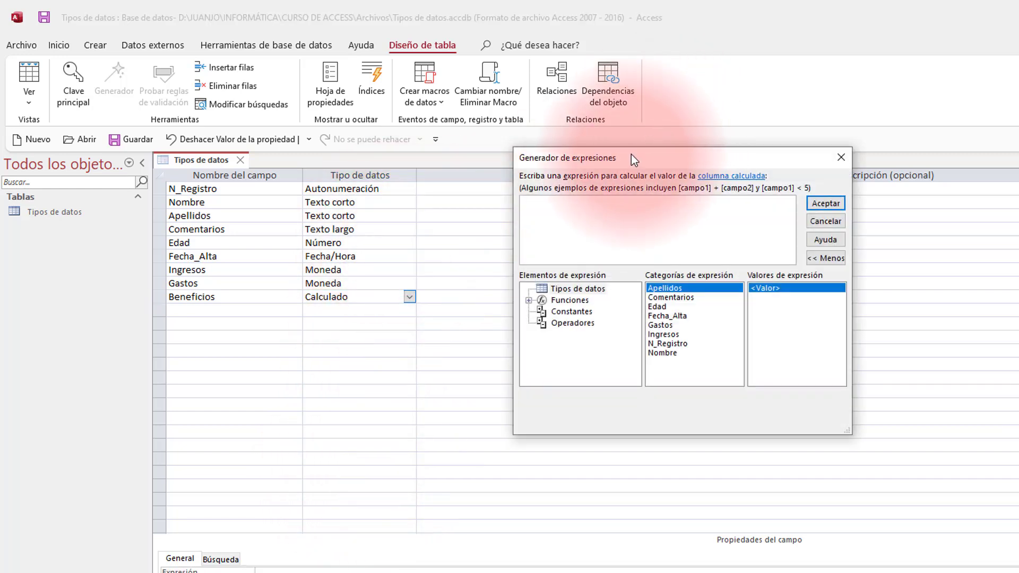
Build the expression [Ingresos] - [Gastos] for the calculated field Beneficios from the table's fields and accept it.
drag(630, 157, 554, 133)
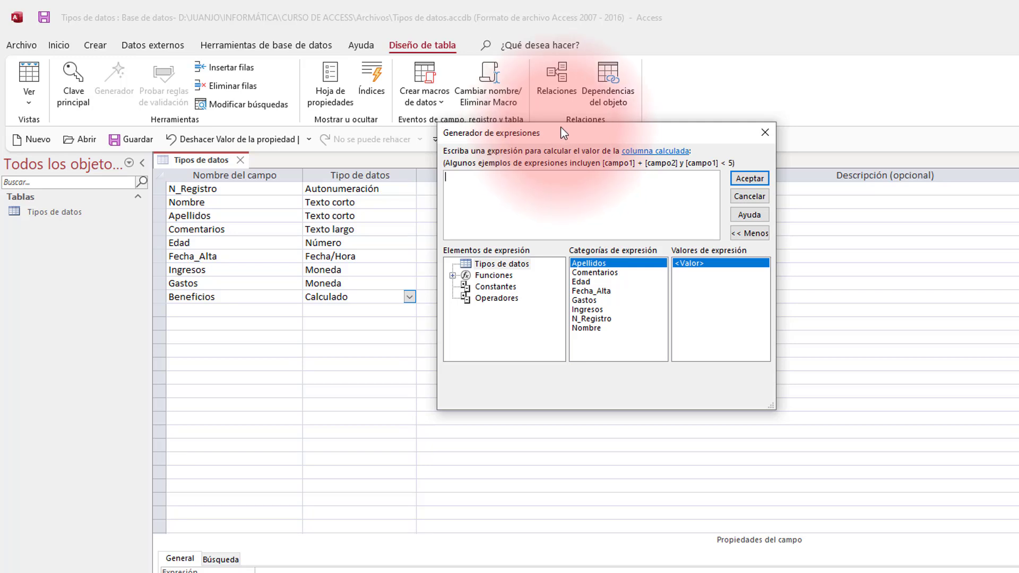
click(502, 264)
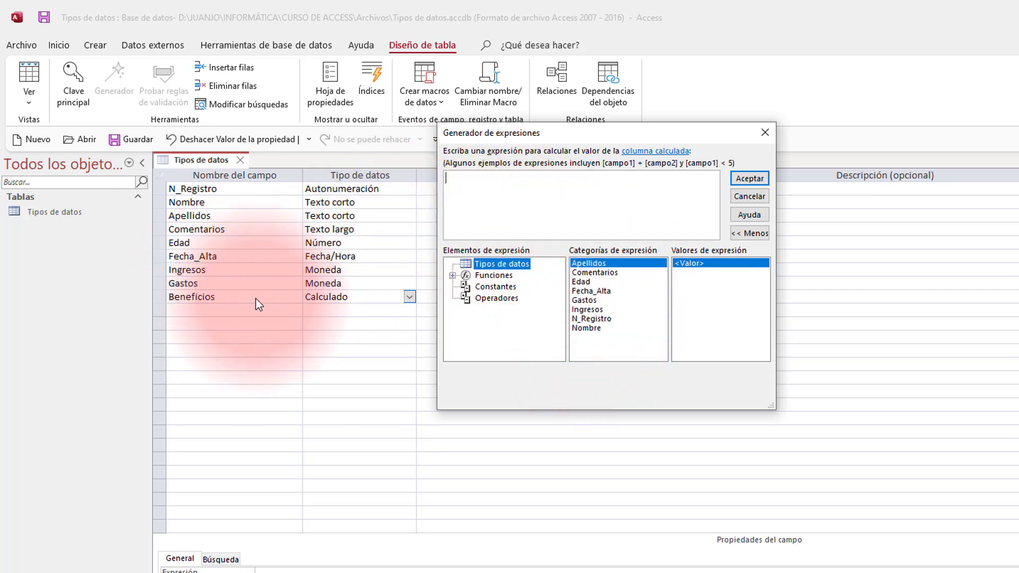
click(589, 310)
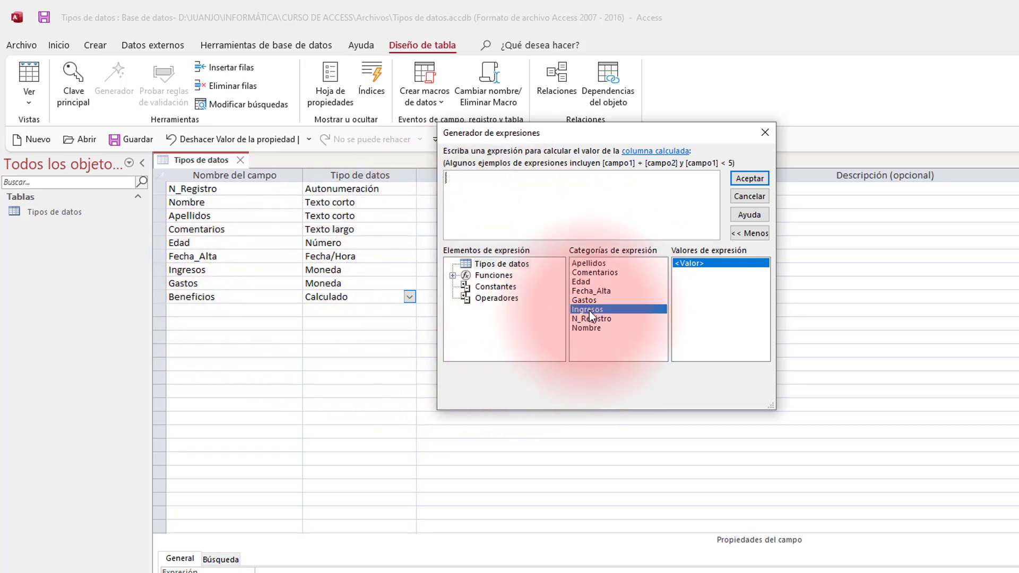
double_click(590, 311)
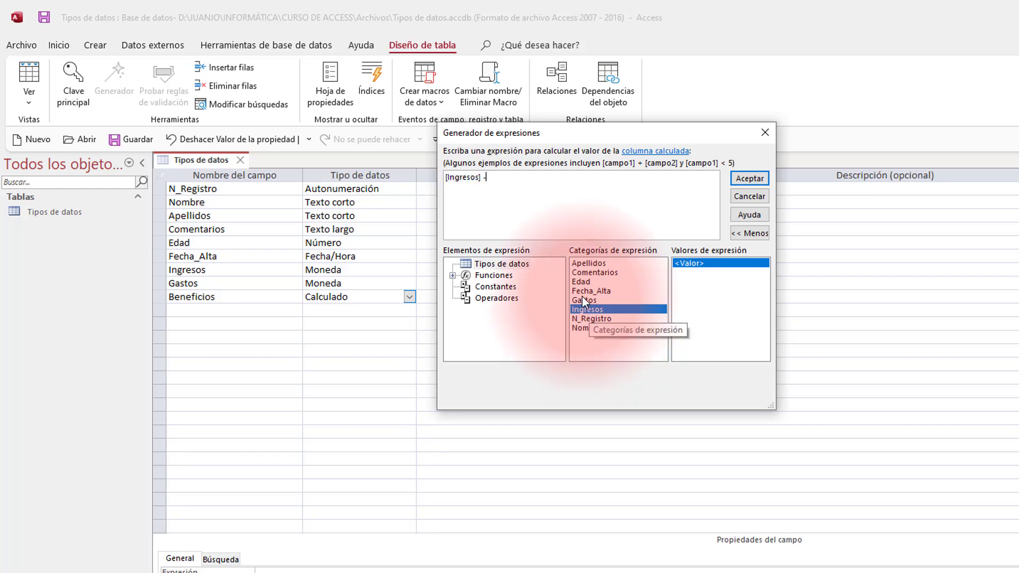
double_click(583, 299)
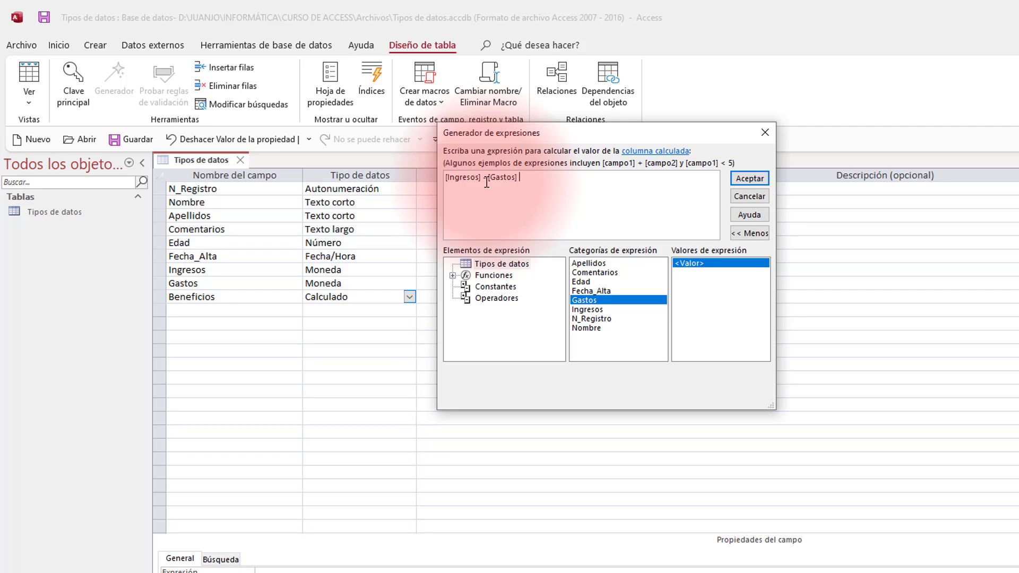
click(488, 298)
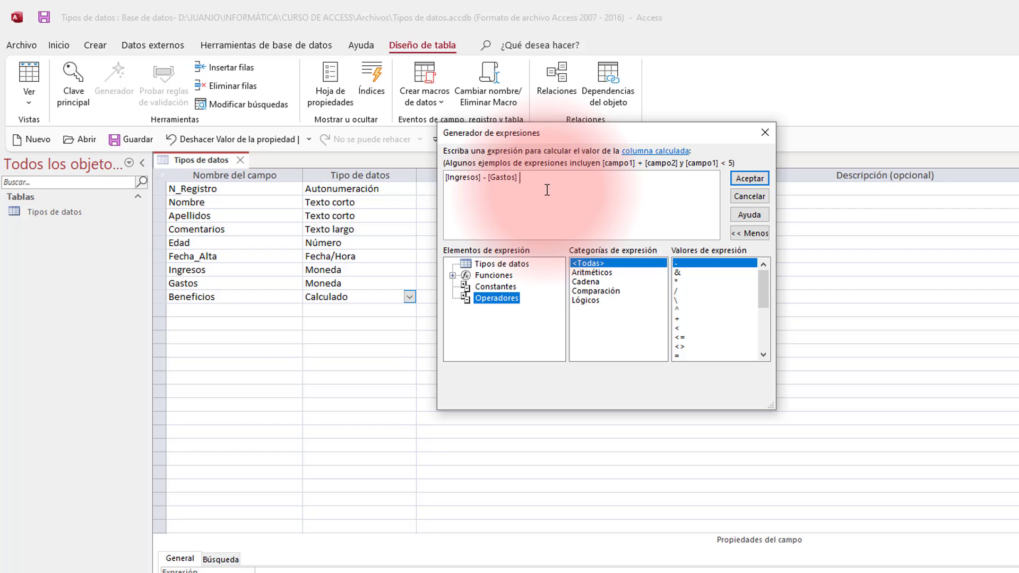
click(755, 180)
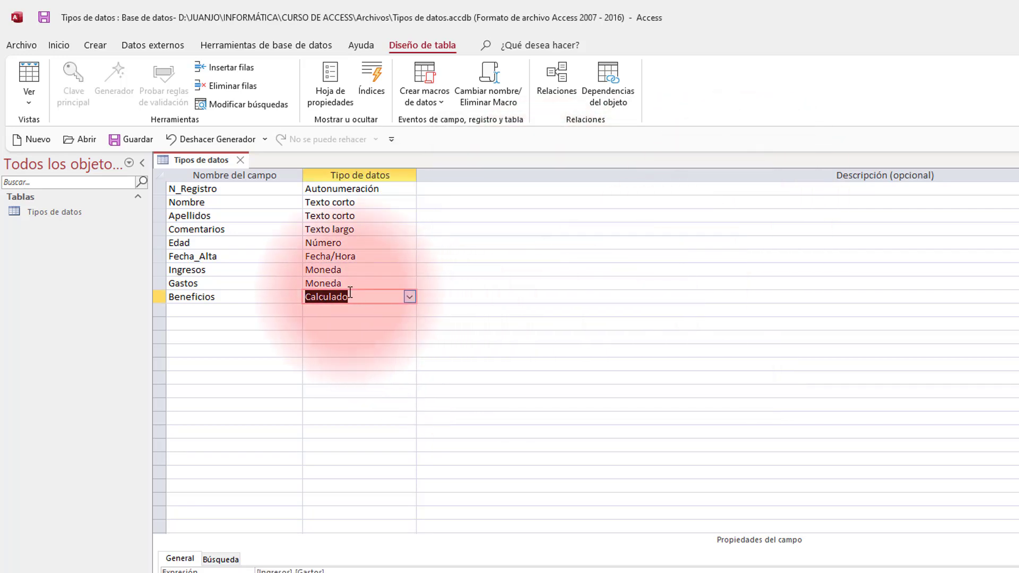
Add a field named Subvención below Beneficios with the data type Sí/No.
click(186, 309)
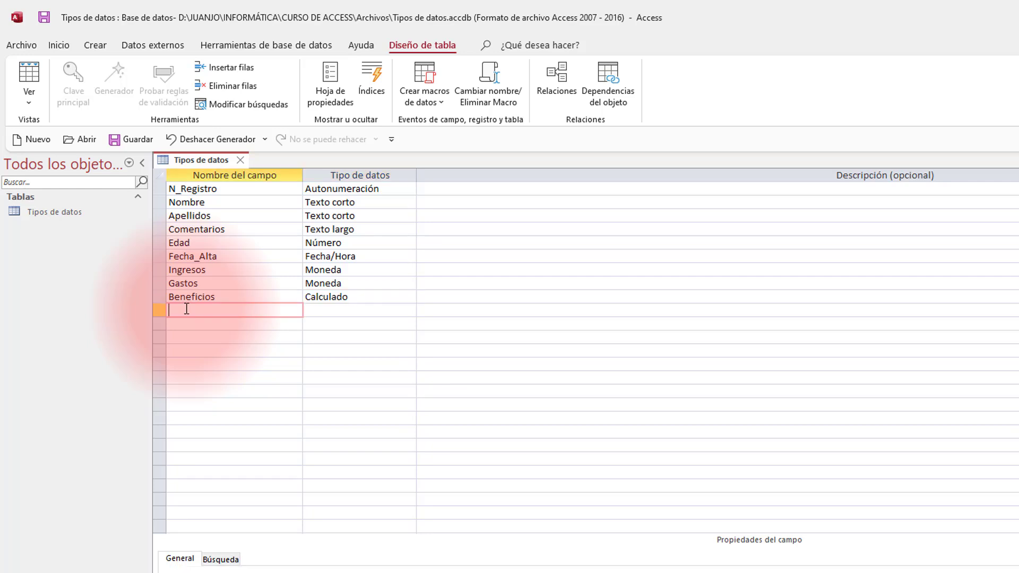
text(Subvención)
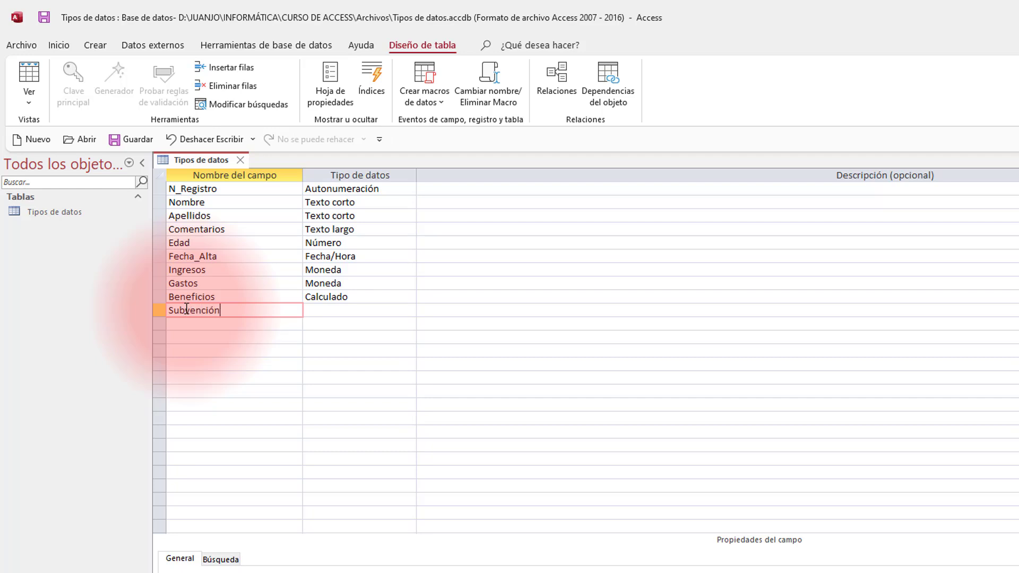
click(330, 310)
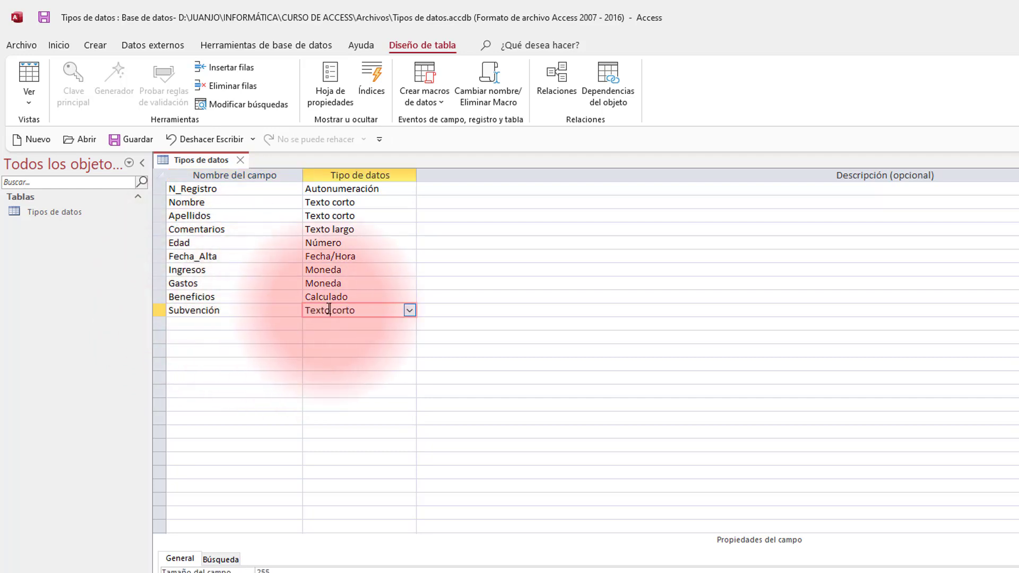
click(410, 311)
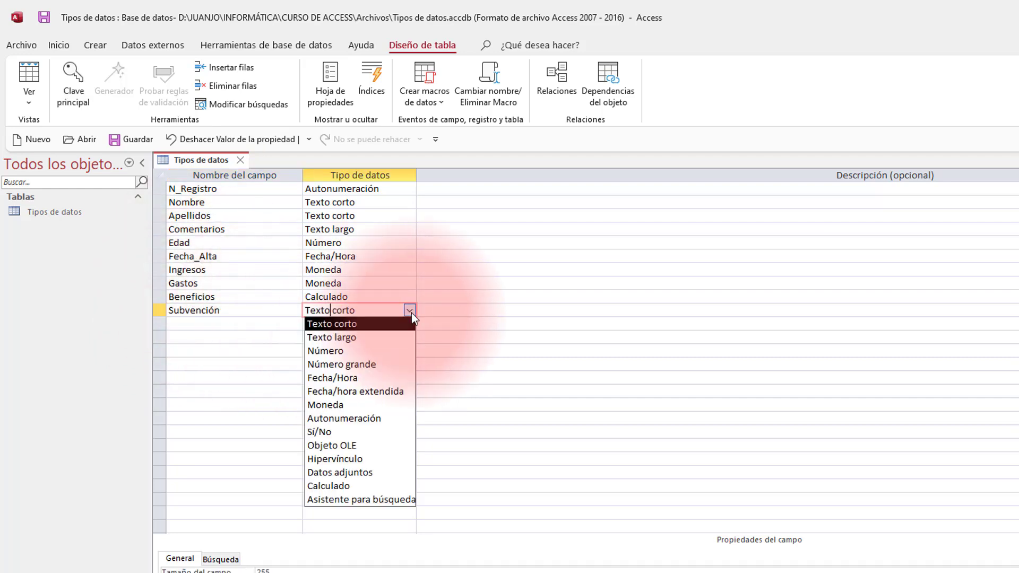
click(345, 432)
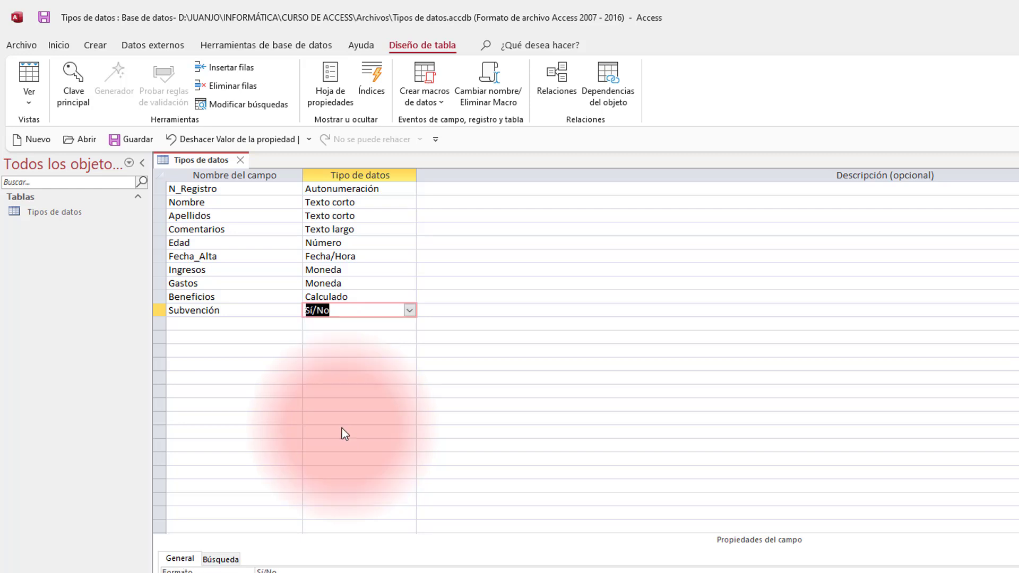
Add a field named Foto below Subvención with the data type Objeto OLE.
click(206, 327)
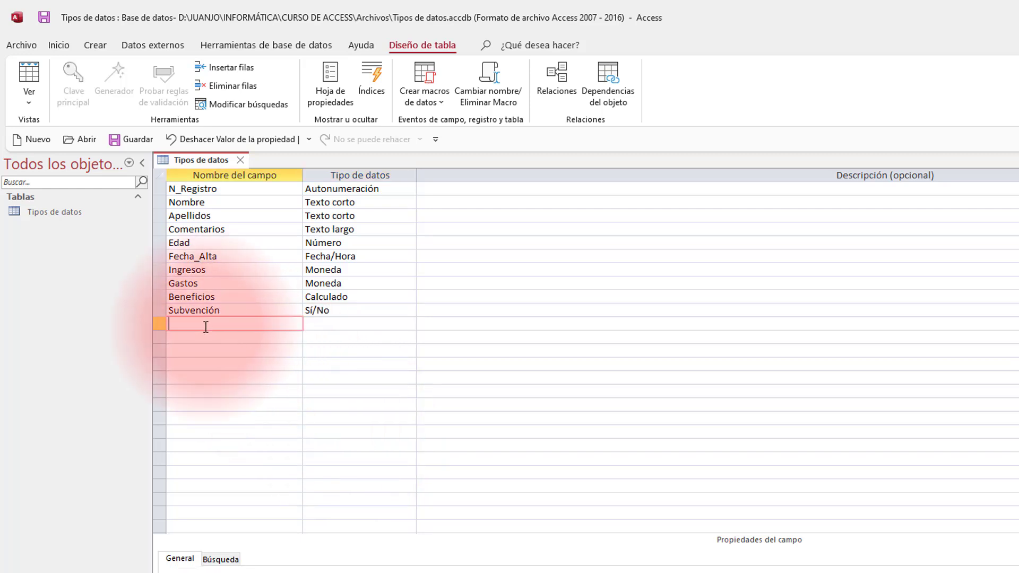
text(Foto)
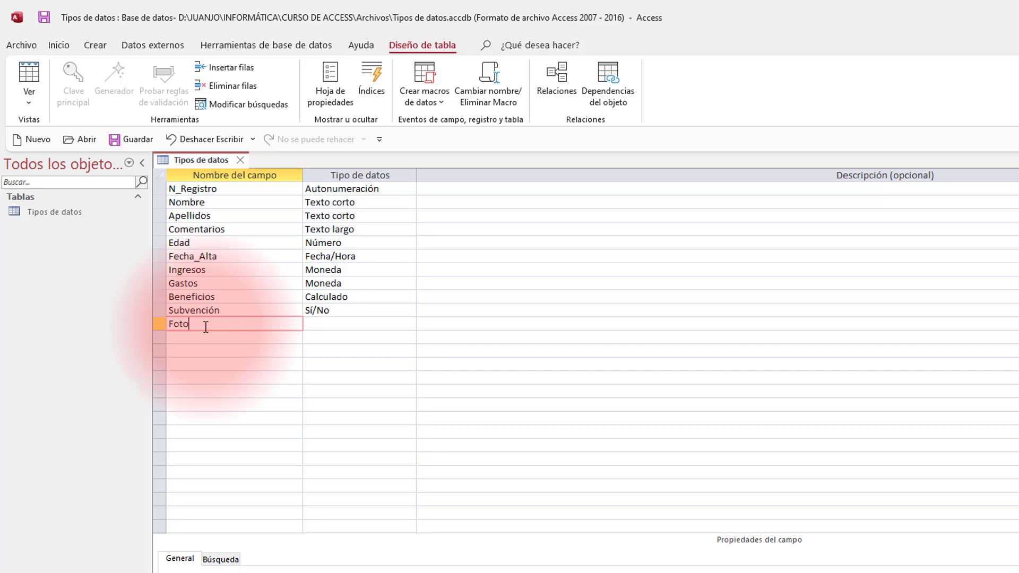
click(336, 324)
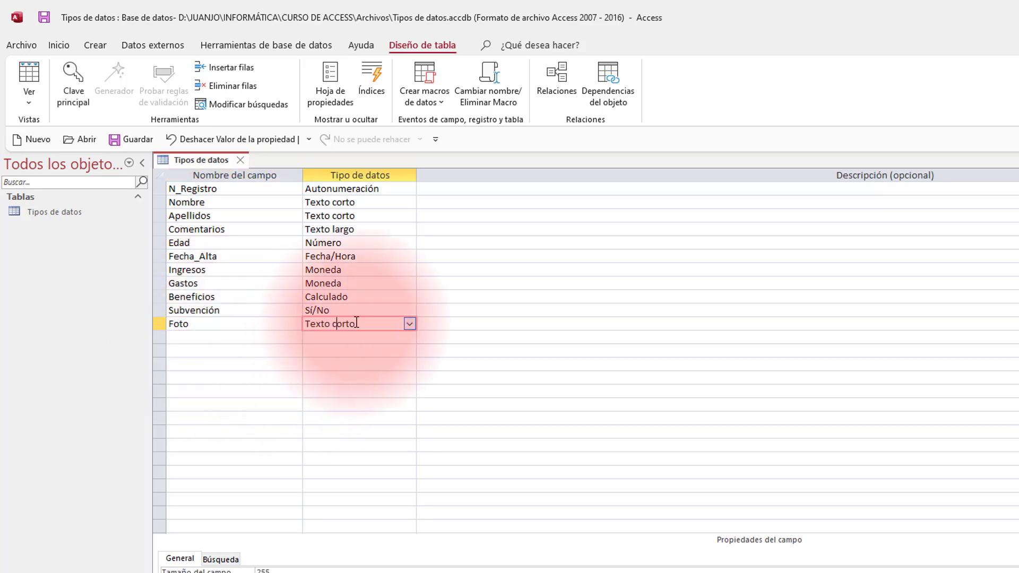
click(409, 324)
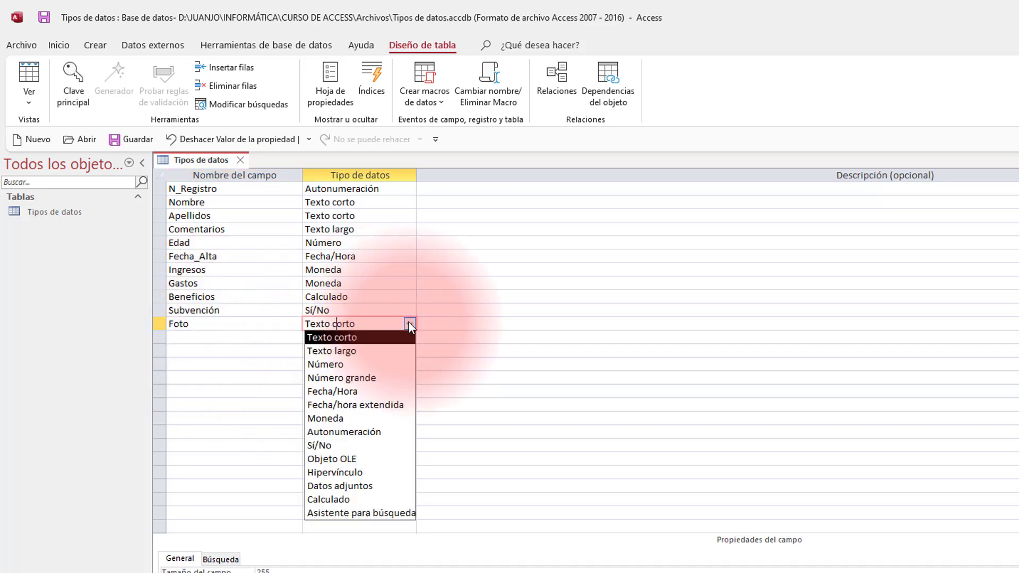
click(368, 458)
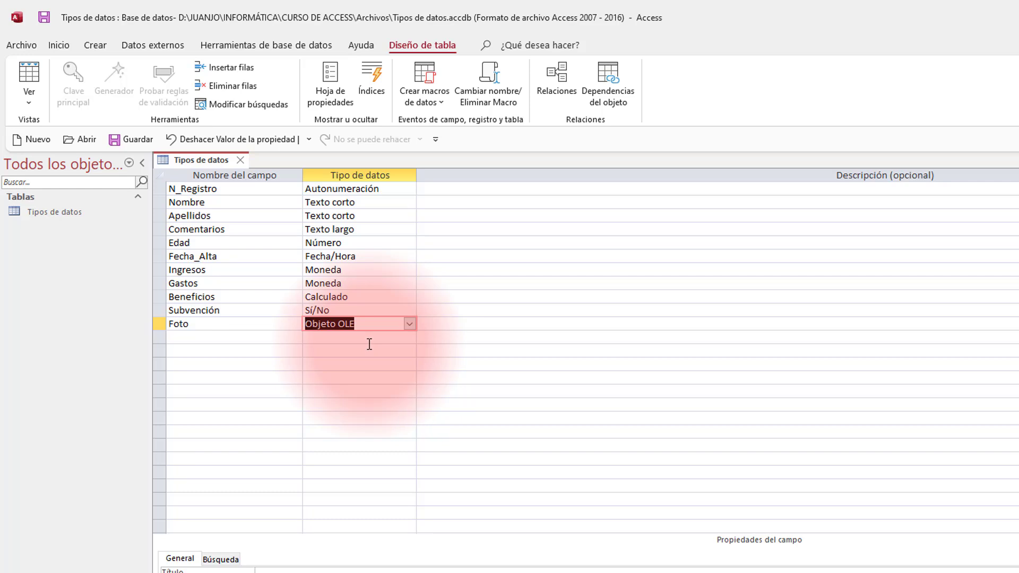
click(410, 324)
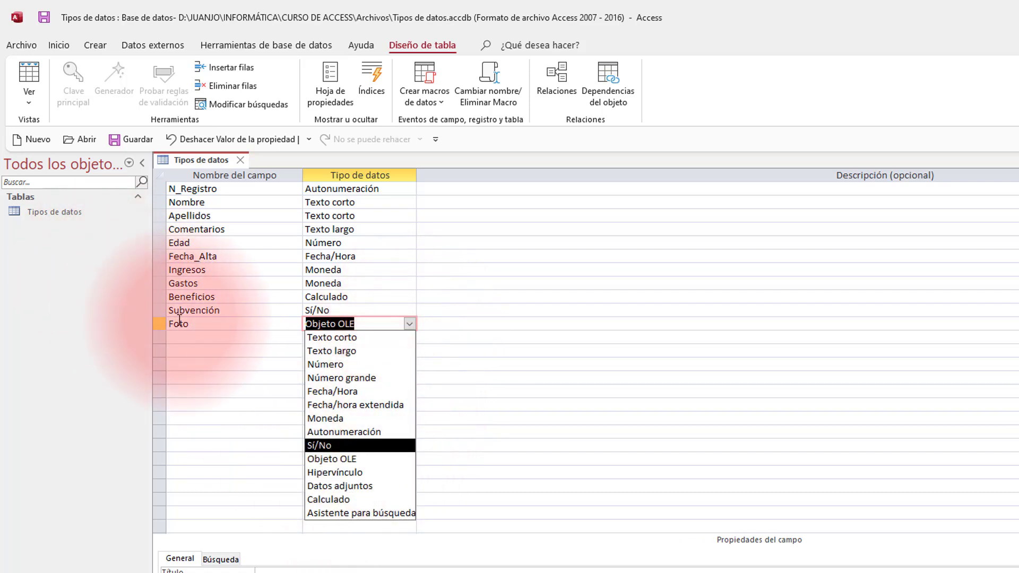
Add a field named Archivos below Foto with the data type Datos adjuntos.
click(193, 335)
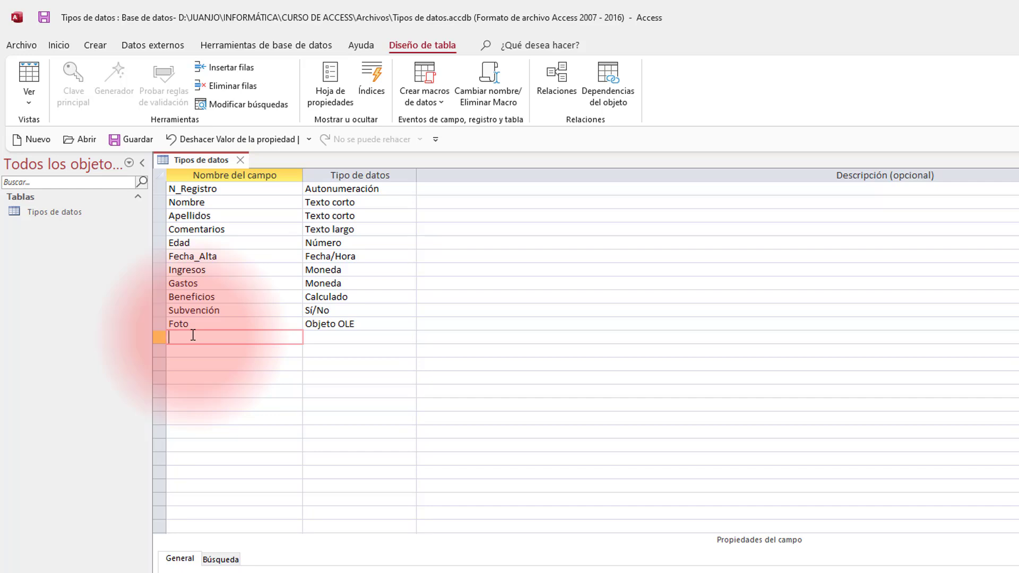
text(Archivos)
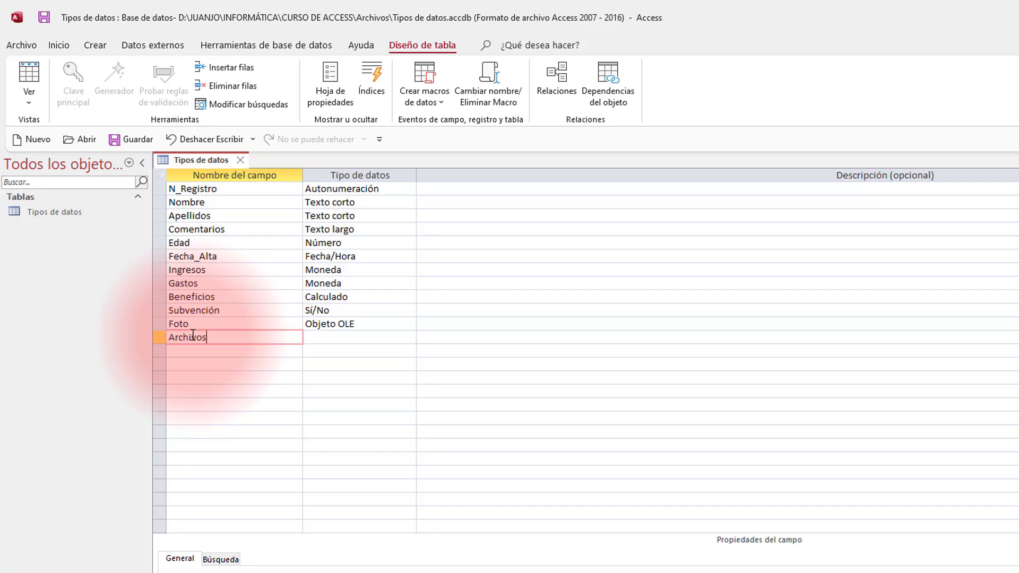
click(336, 329)
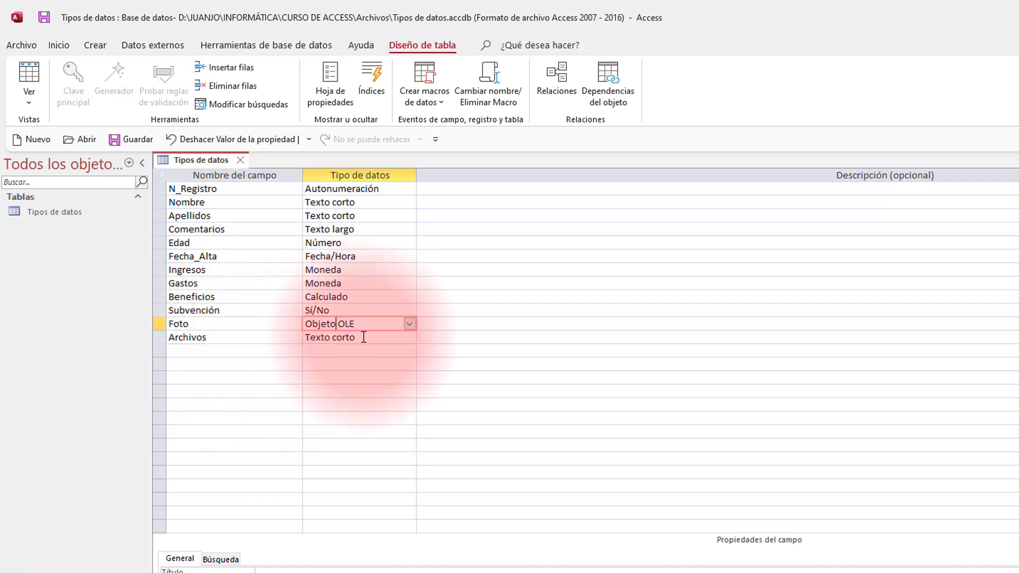
key(Down)
click(409, 337)
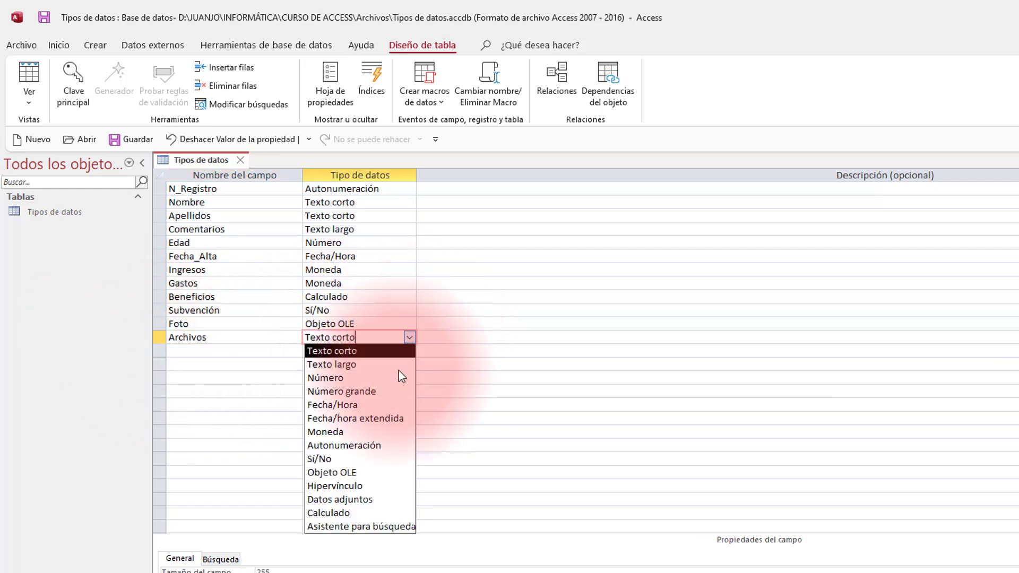
click(366, 500)
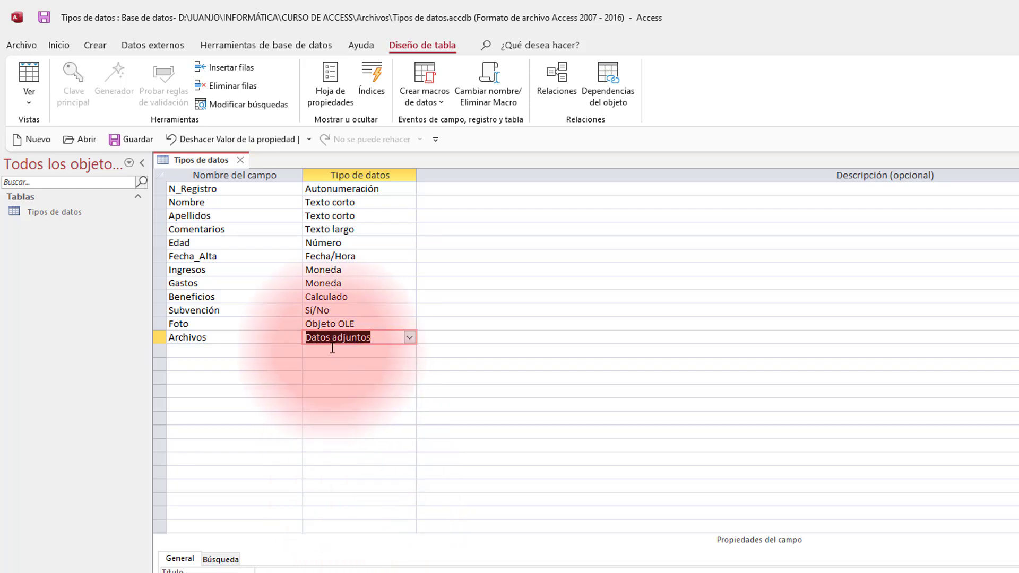
Add a field named Calificación below Archivos.
click(212, 349)
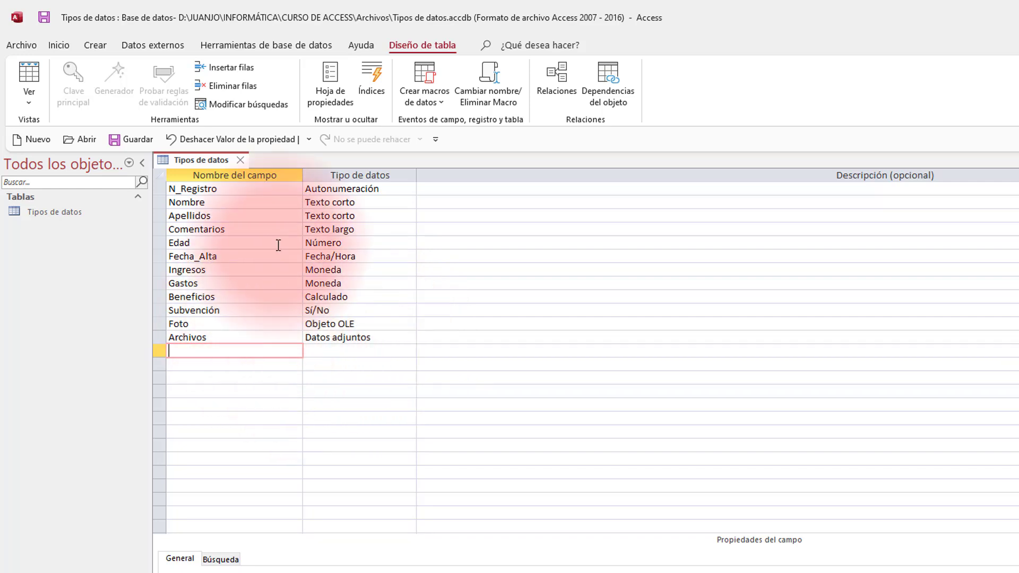
text(Califi)
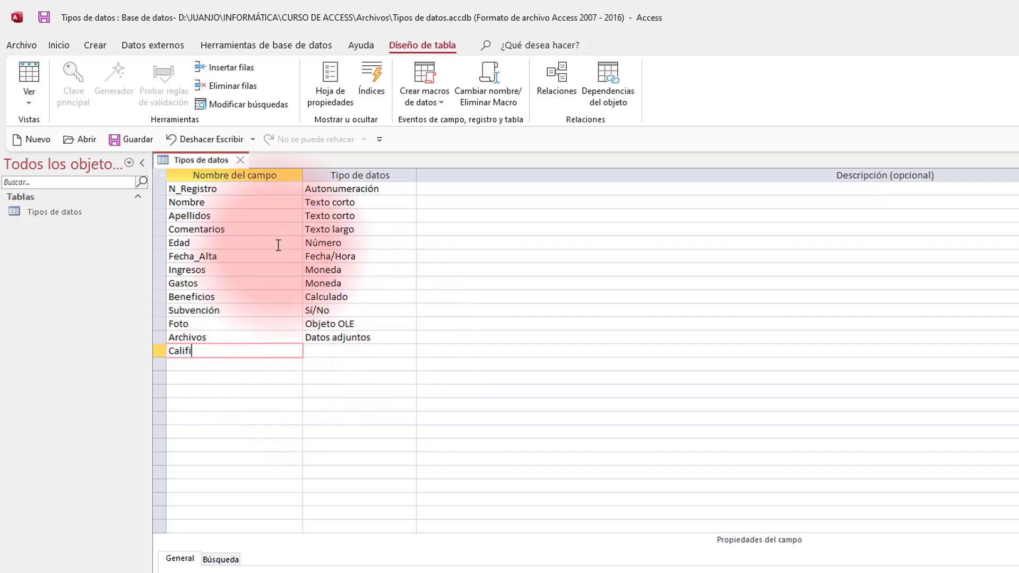
text(caición)
key(BackSpace)
key(BackSpace)
key(BackSpace)
key(BackSpace)
key(BackSpace)
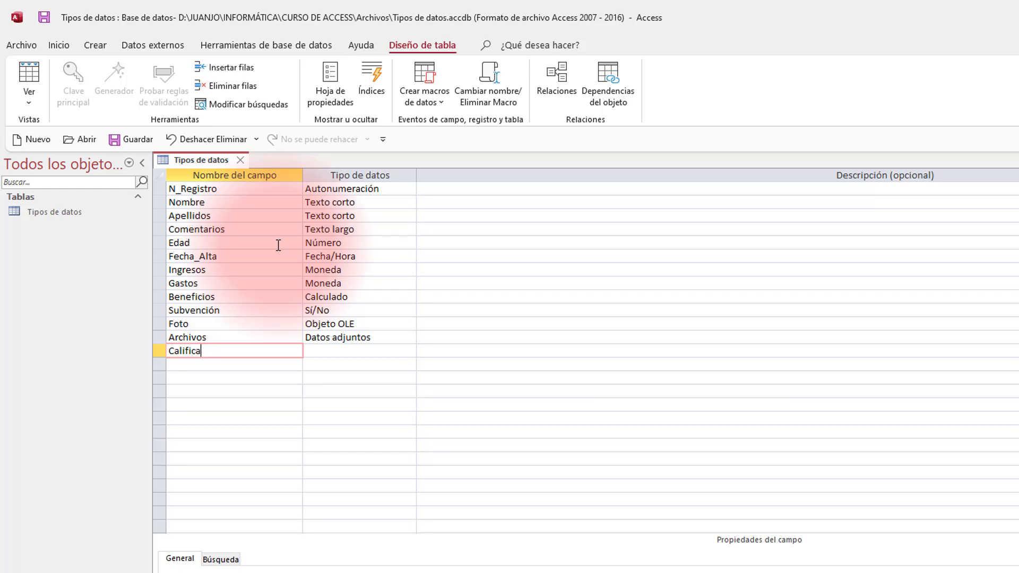
text(ción)
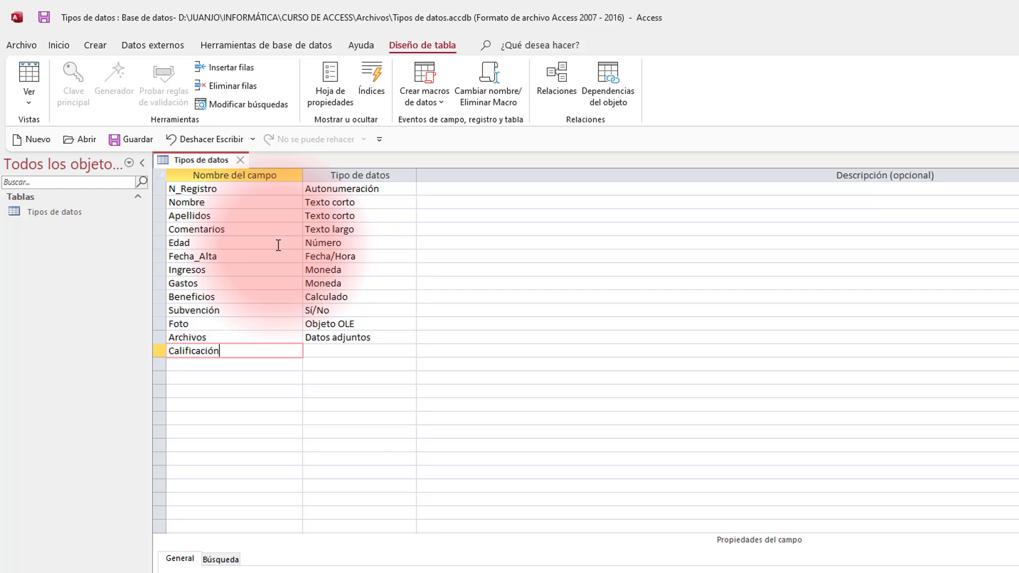
Start the lookup wizard as the data type of Calificación and choose to supply the list values by hand.
click(326, 353)
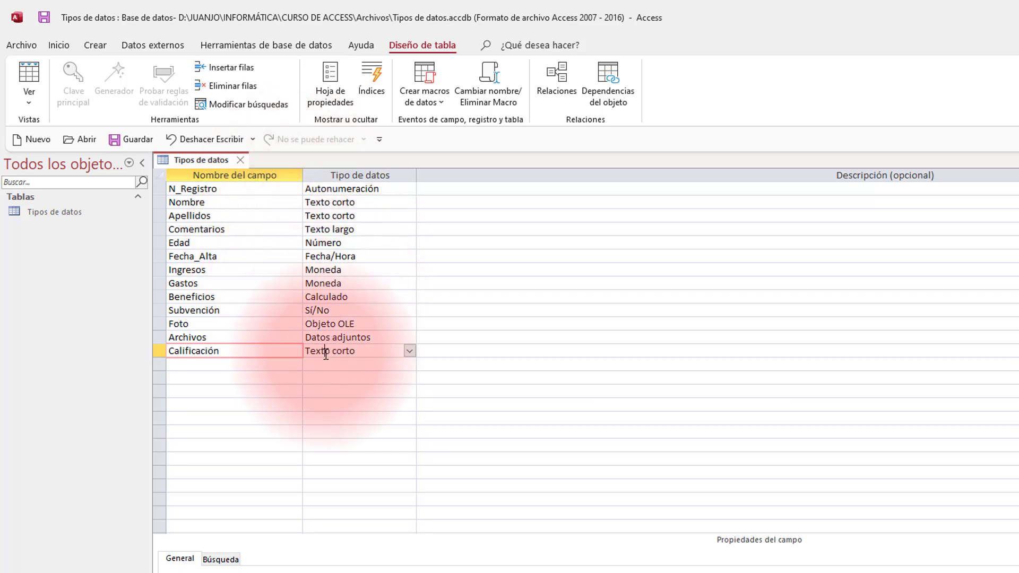
click(409, 351)
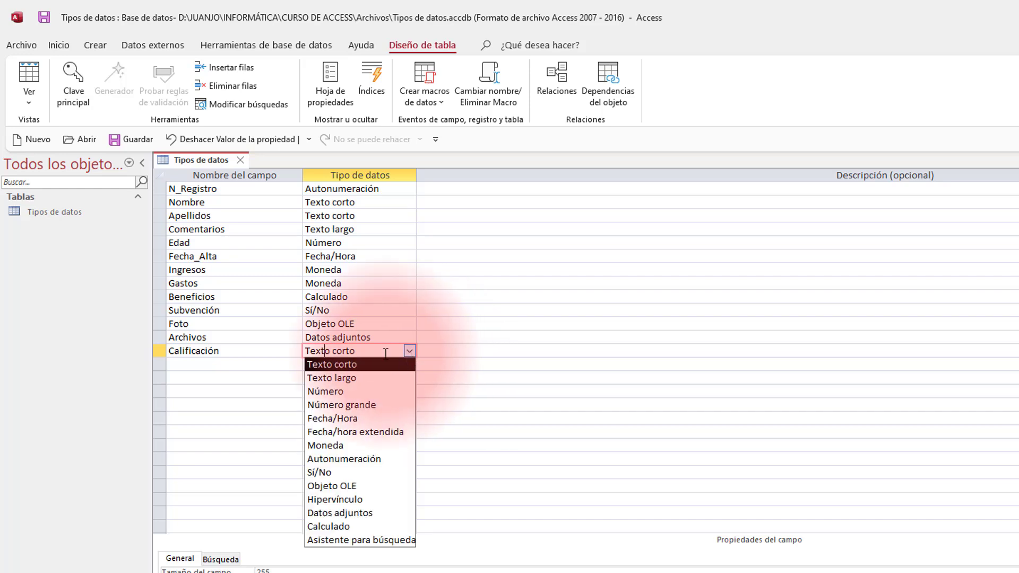
click(359, 540)
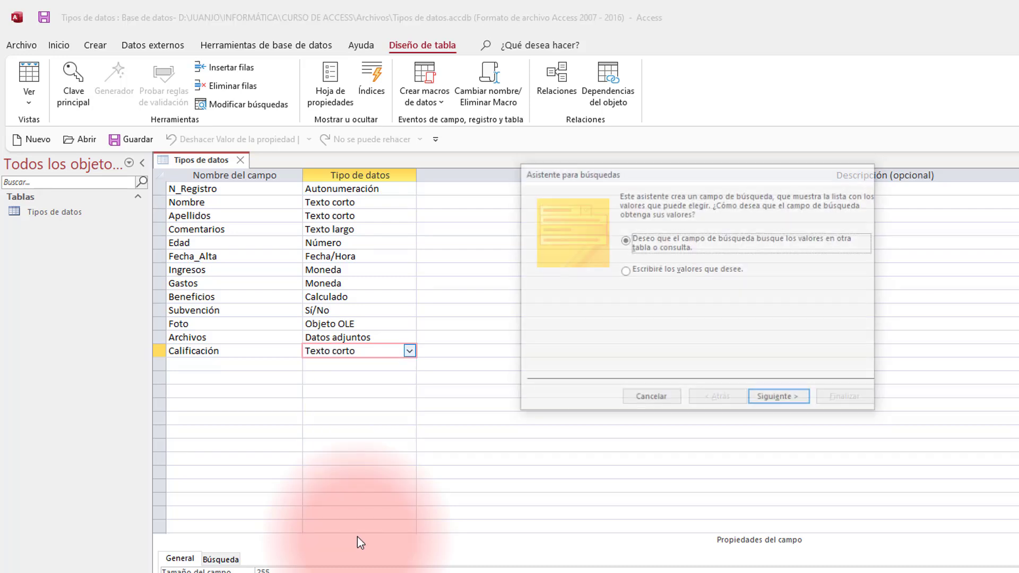
drag(533, 154, 529, 139)
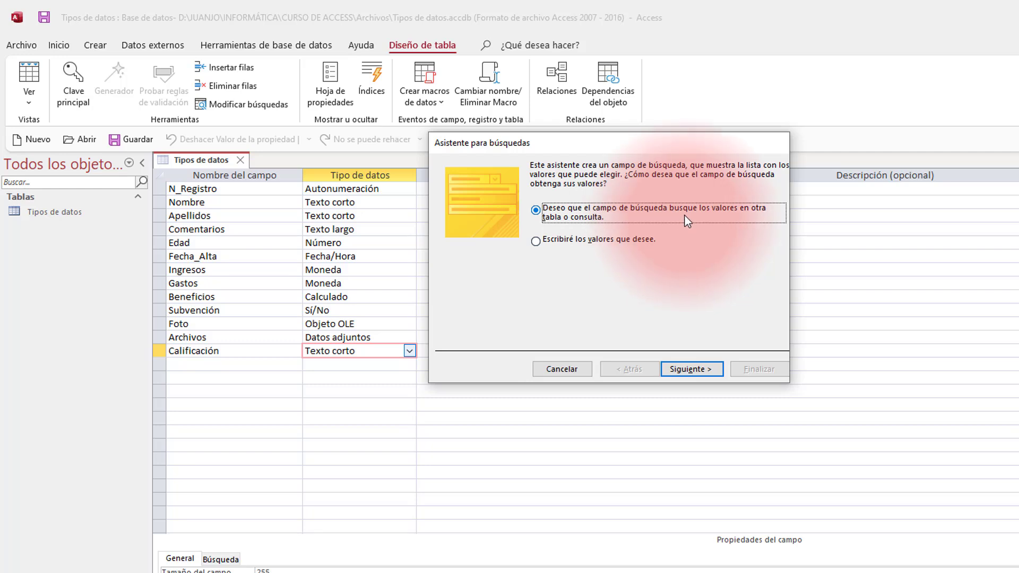
click(536, 242)
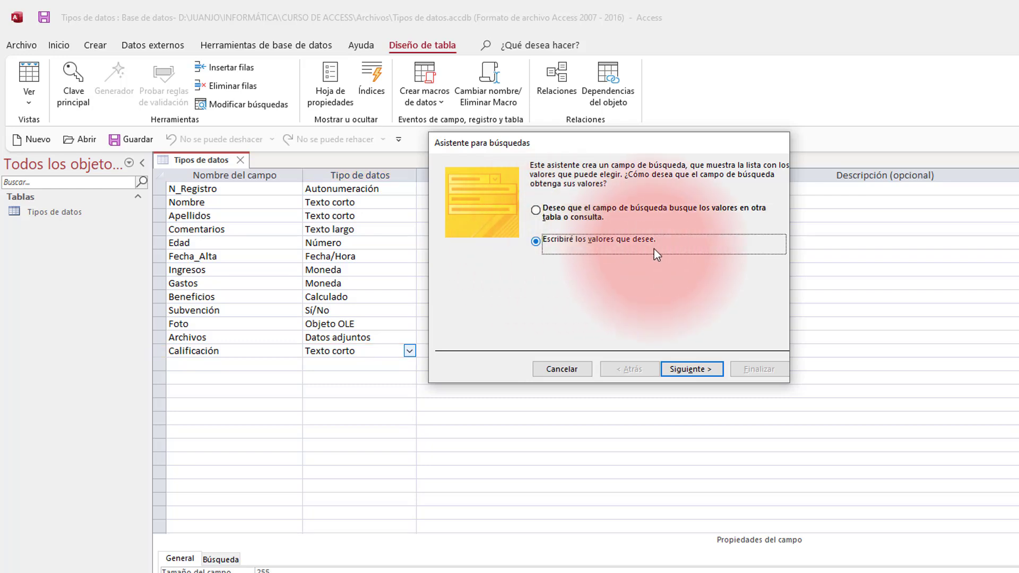
click(693, 368)
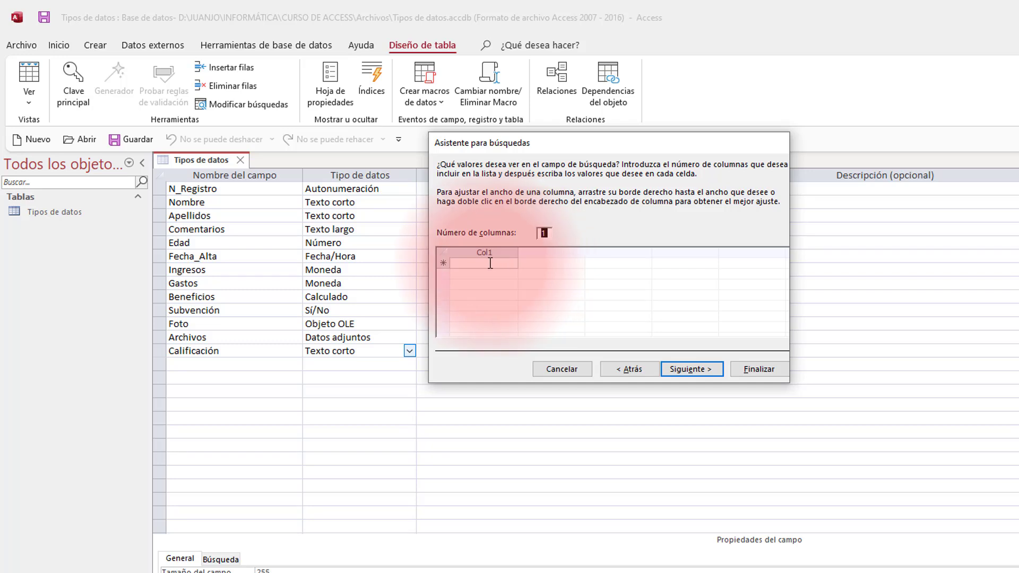
Enter Apta, Apto, No Apta and No Apto as the single-column lookup values for Calificación and finish the wizard.
click(490, 262)
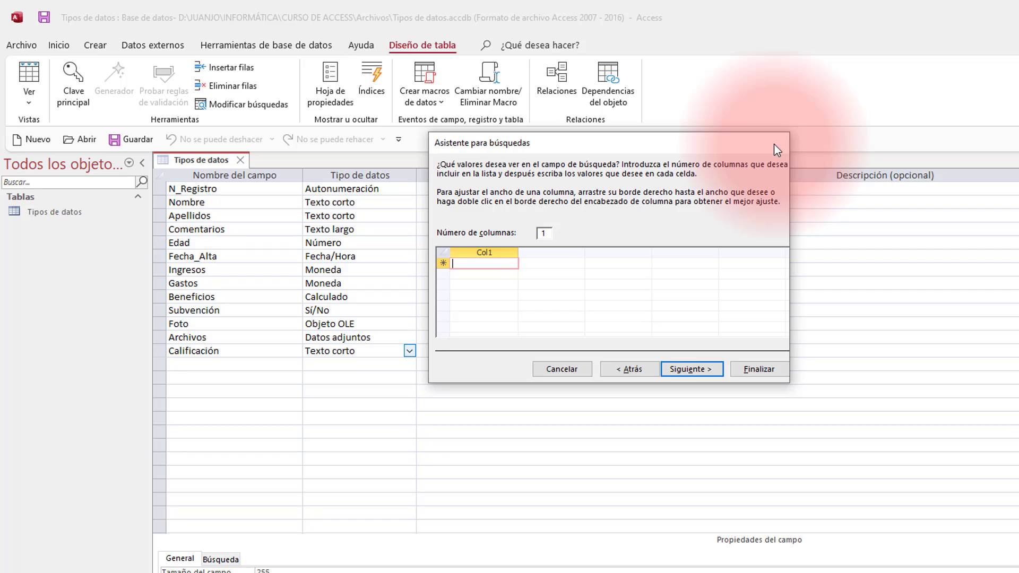
text(Apta)
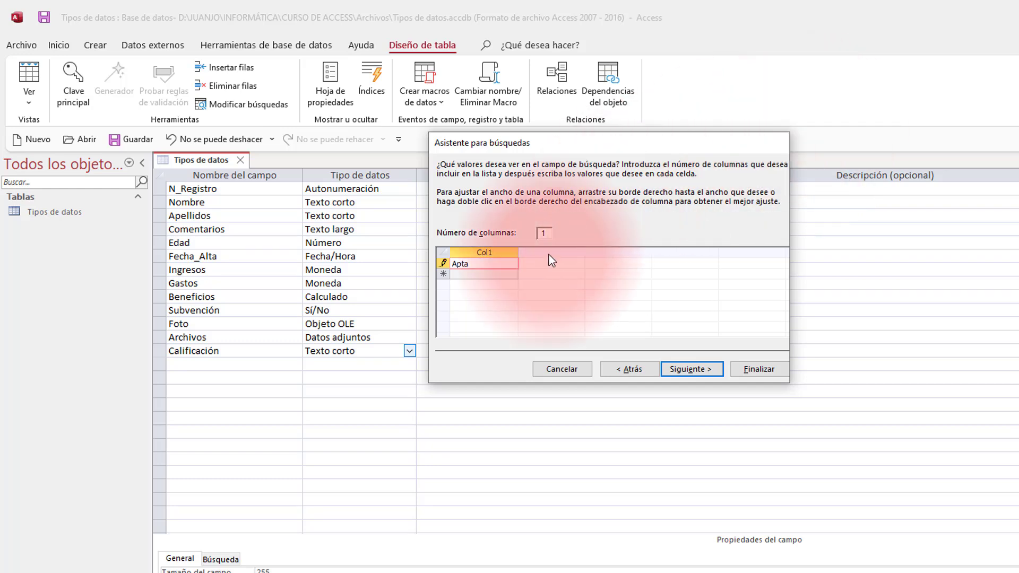
click(508, 274)
text(Apto)
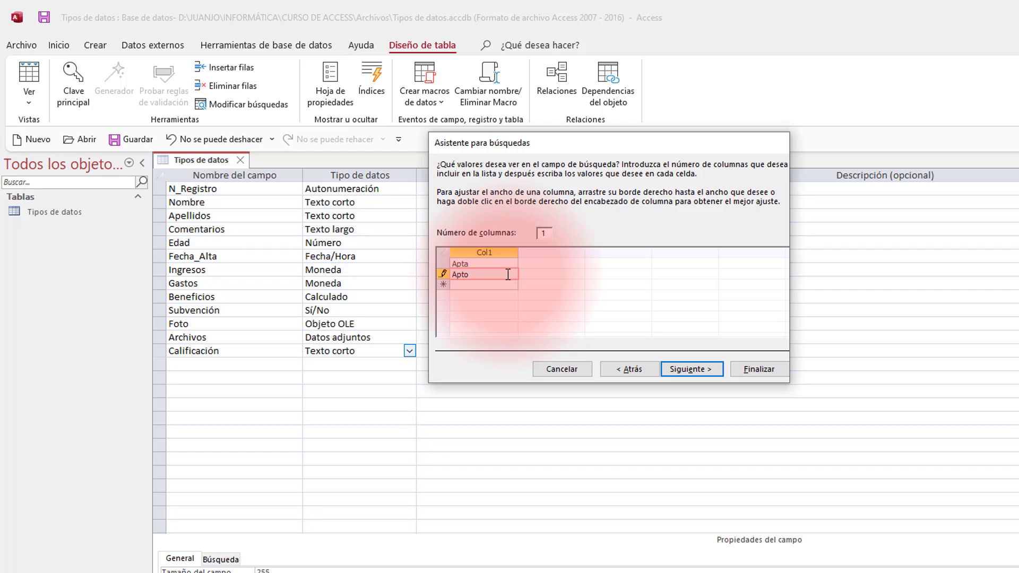
click(499, 286)
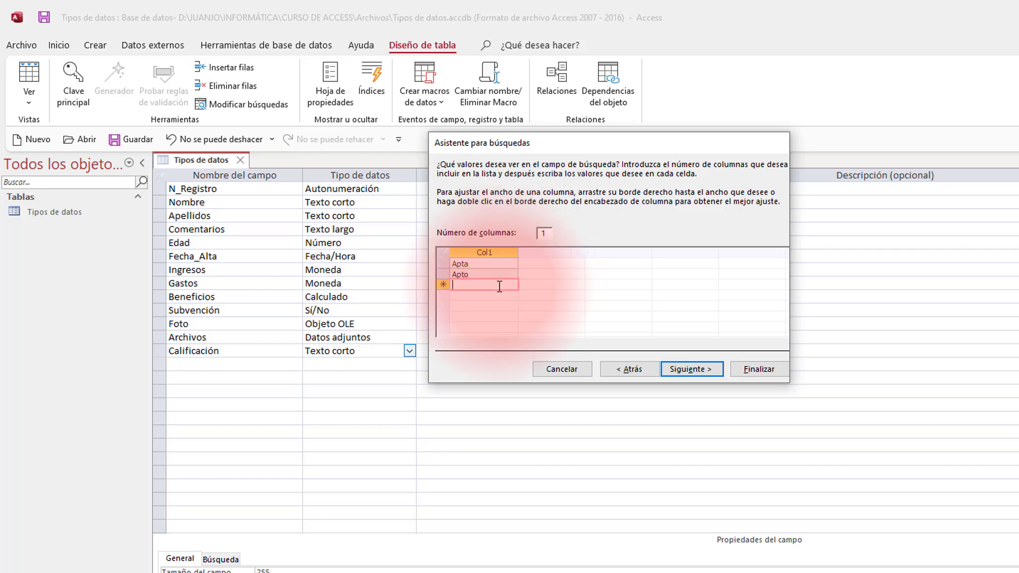
text(No Apta)
click(477, 296)
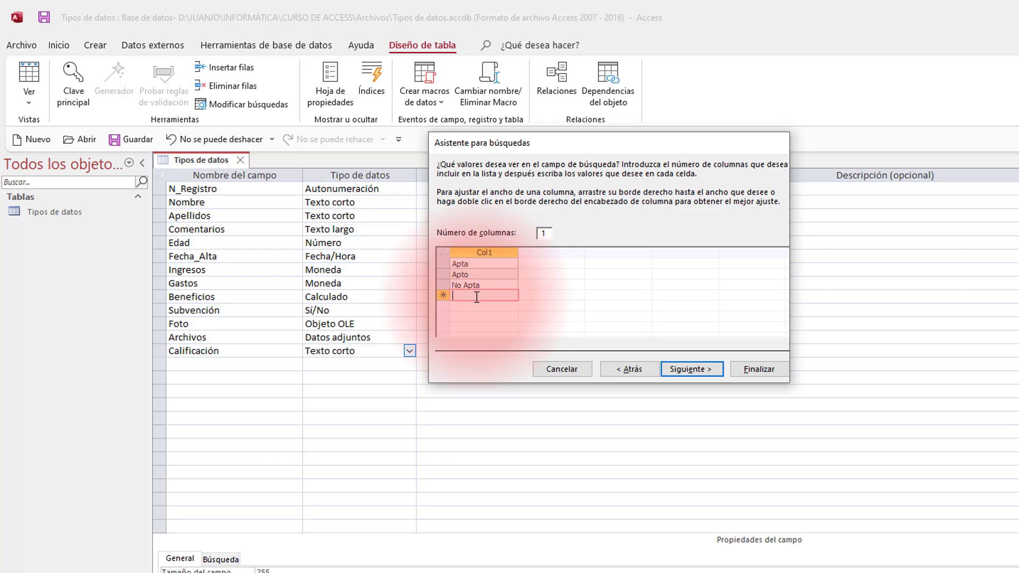
text(No Apto)
click(688, 368)
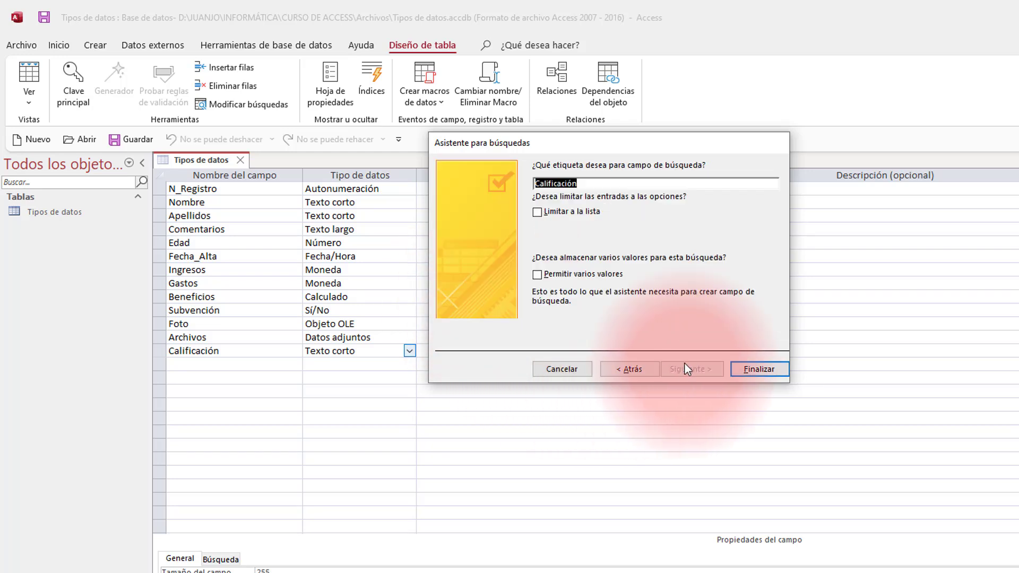
click(759, 369)
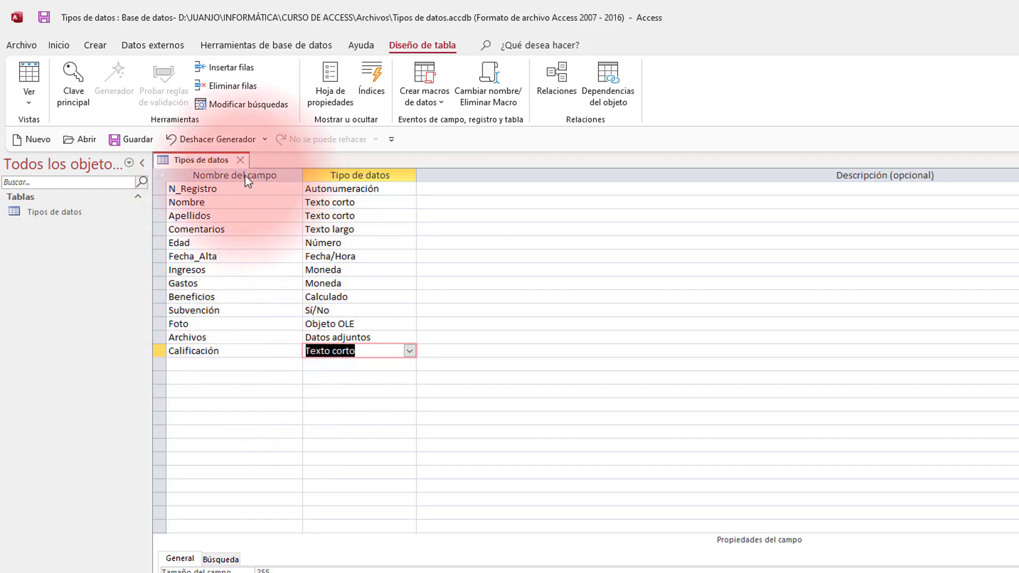
Switch the Tipos de datos table to datasheet view, saving the design changes.
click(27, 106)
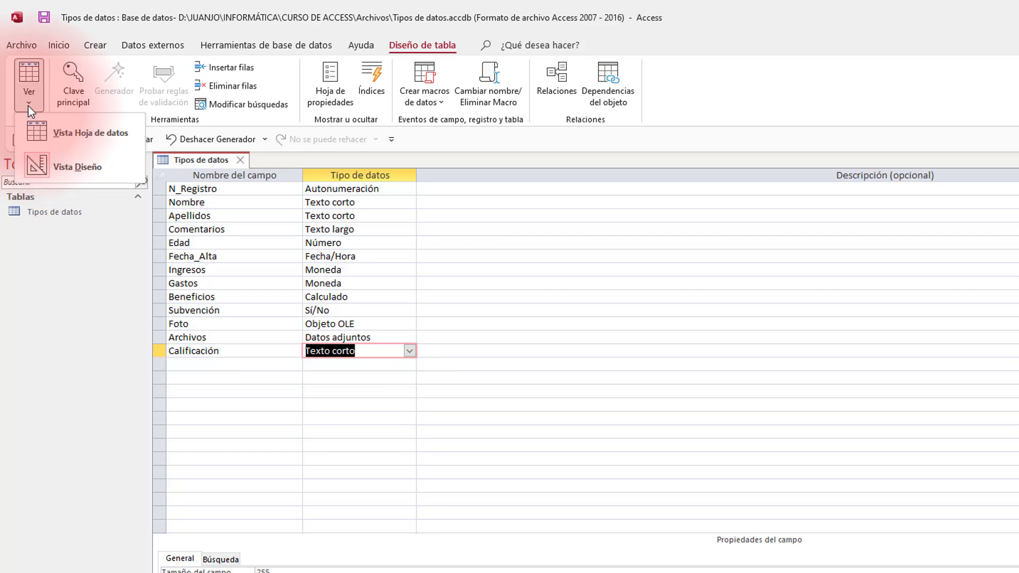
click(84, 134)
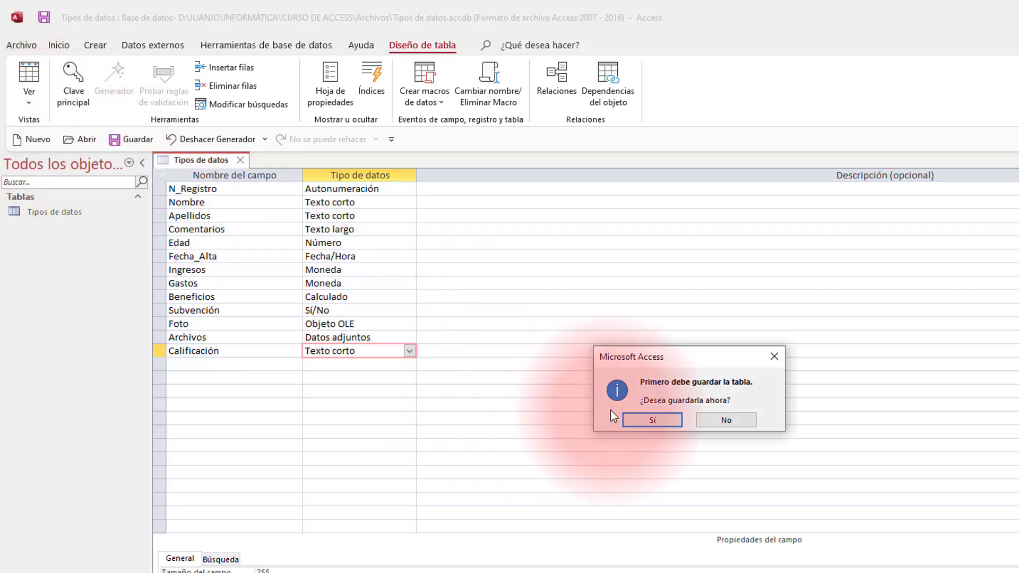
click(652, 420)
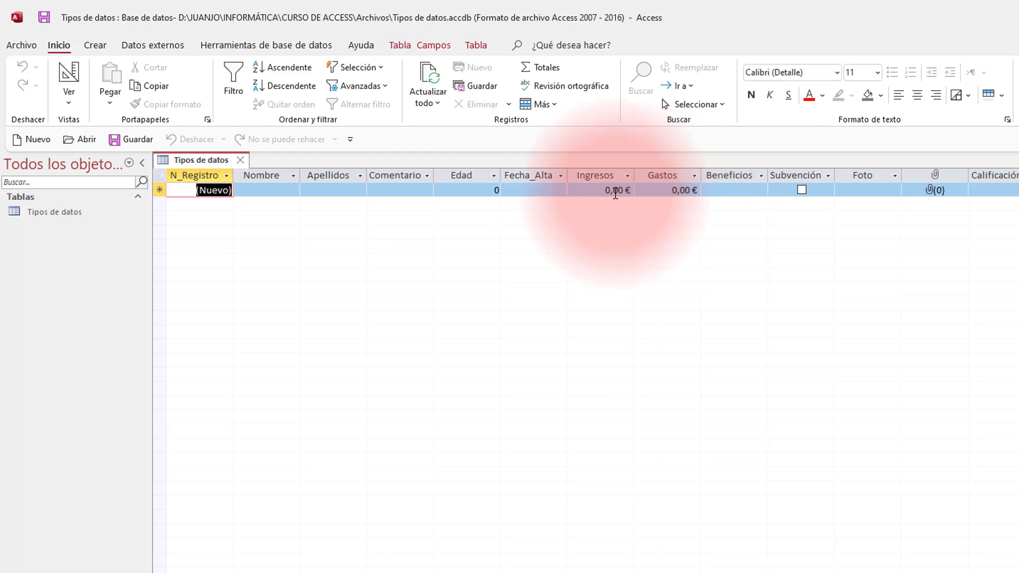
Enter the client's first name and surname in the Nombre and Apellidos fields of a new record.
click(262, 194)
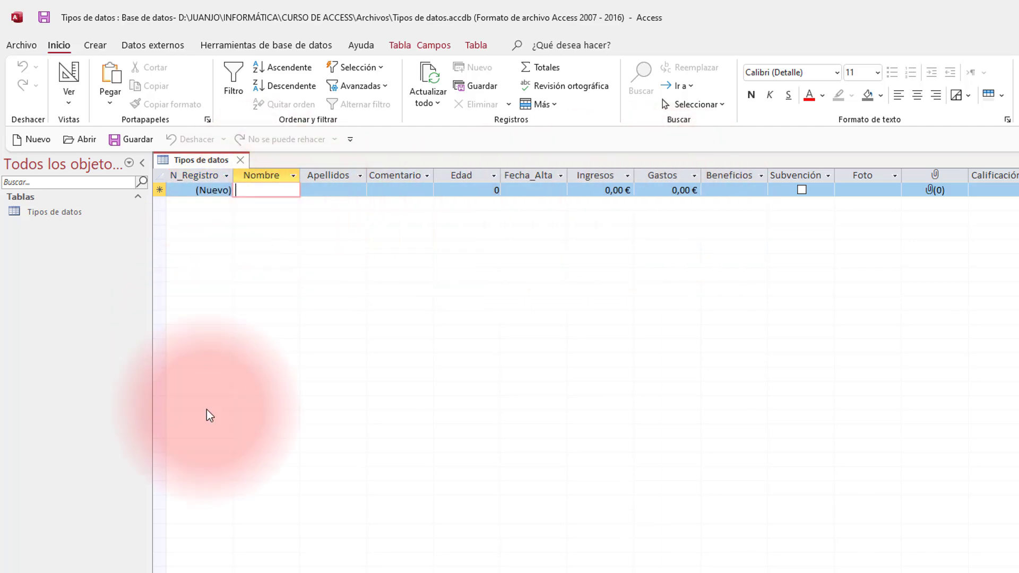
text(José)
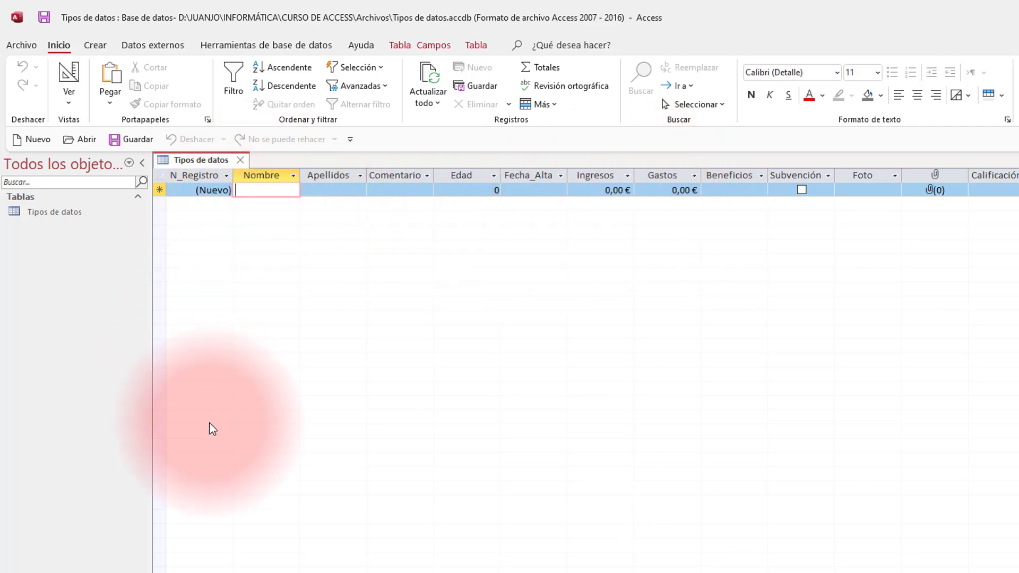
key(Tab)
text(Torres)
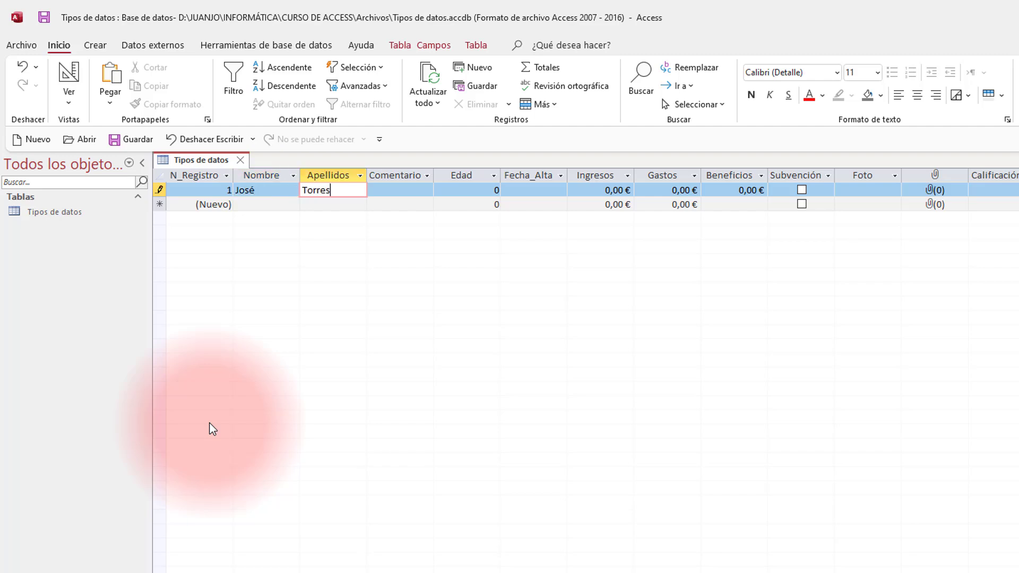
key(Tab)
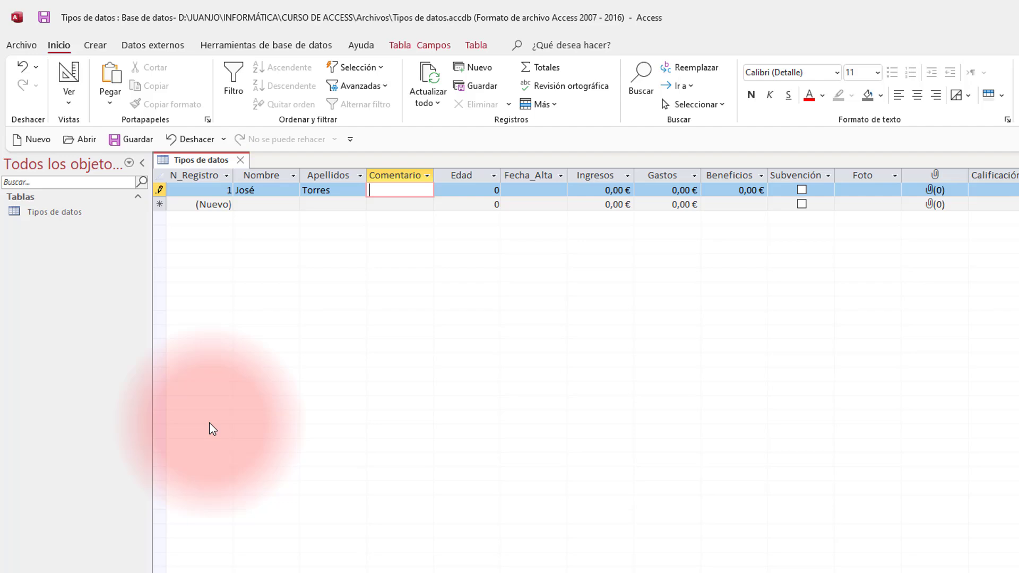
Enter the comment "Este cliente compra muy poco" in the first record and set its Edad to 33.
text(Este cl)
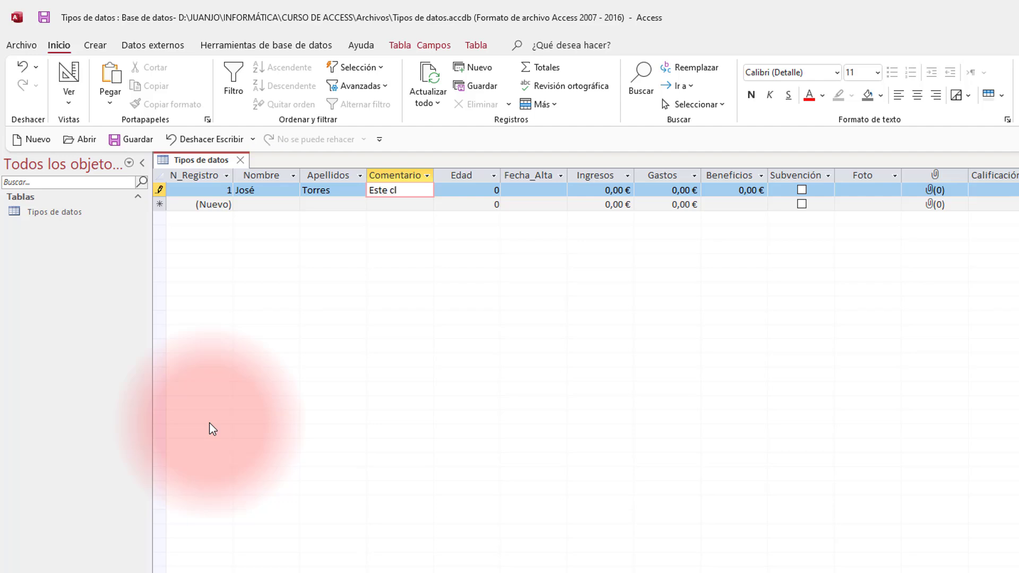
text(iente se compara )
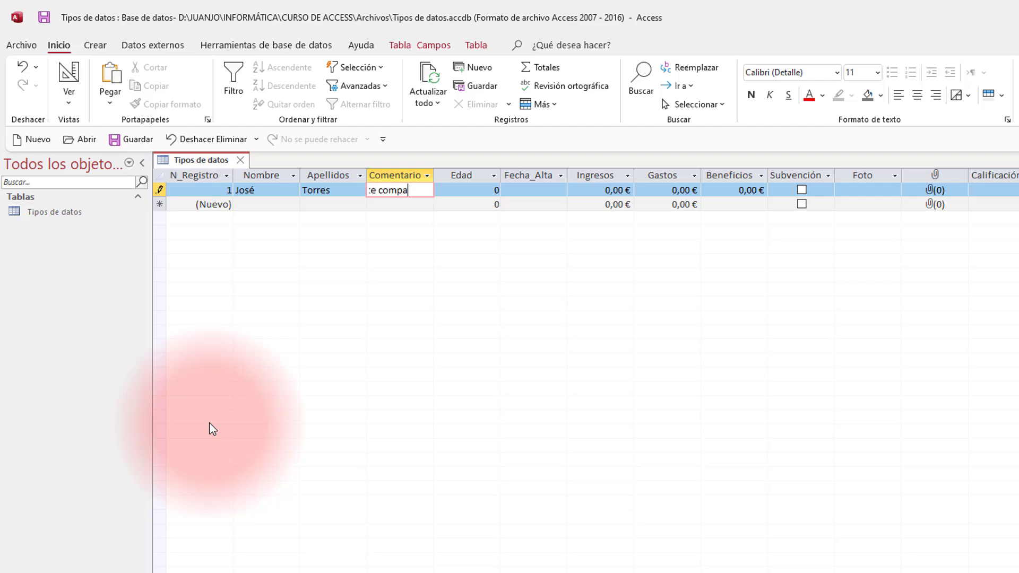
text(muy poco)
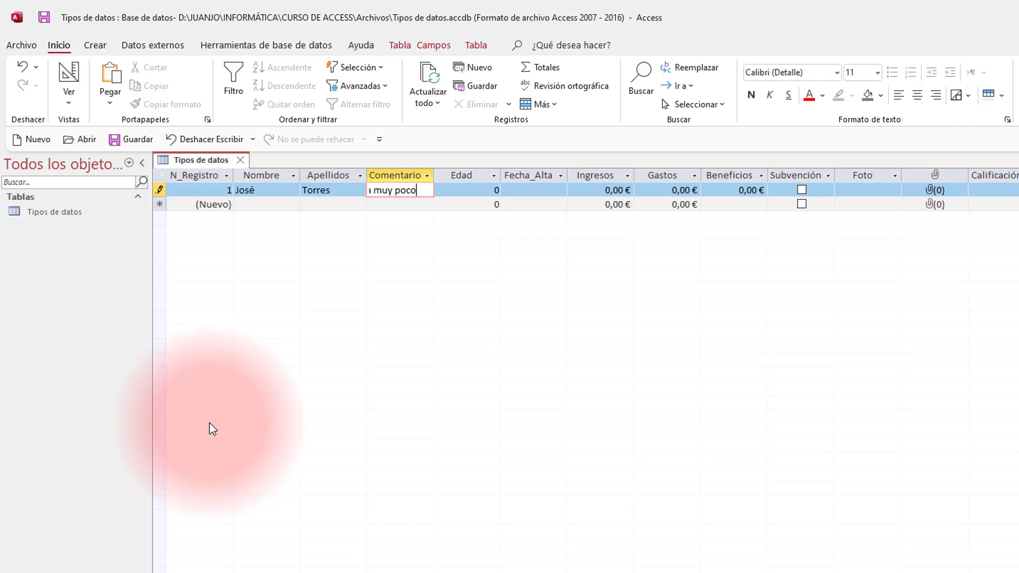
click(472, 190)
drag(472, 190, 519, 187)
text(33)
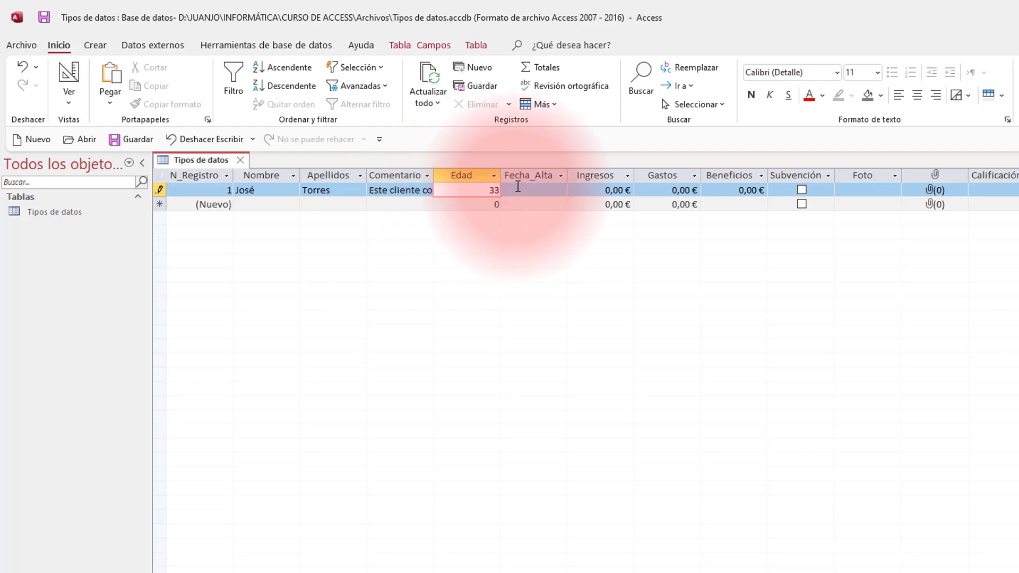
Set the first record's Fecha_Alta to 27/04/2022 using the calendar.
click(518, 187)
click(574, 191)
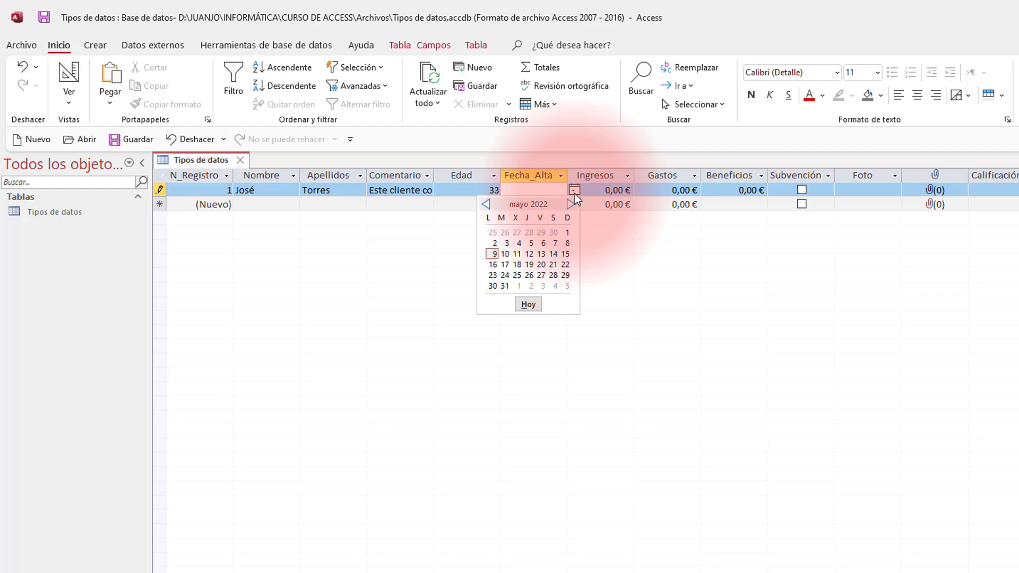
click(518, 234)
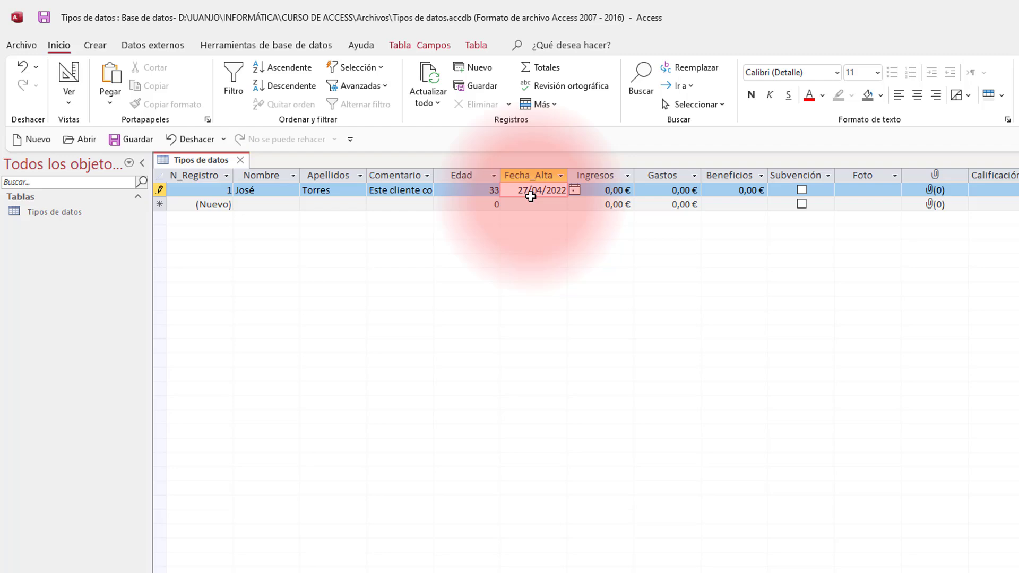
Set the first record's Ingresos to 100 and Gastos to 30, then check the calculated Beneficios field.
click(612, 189)
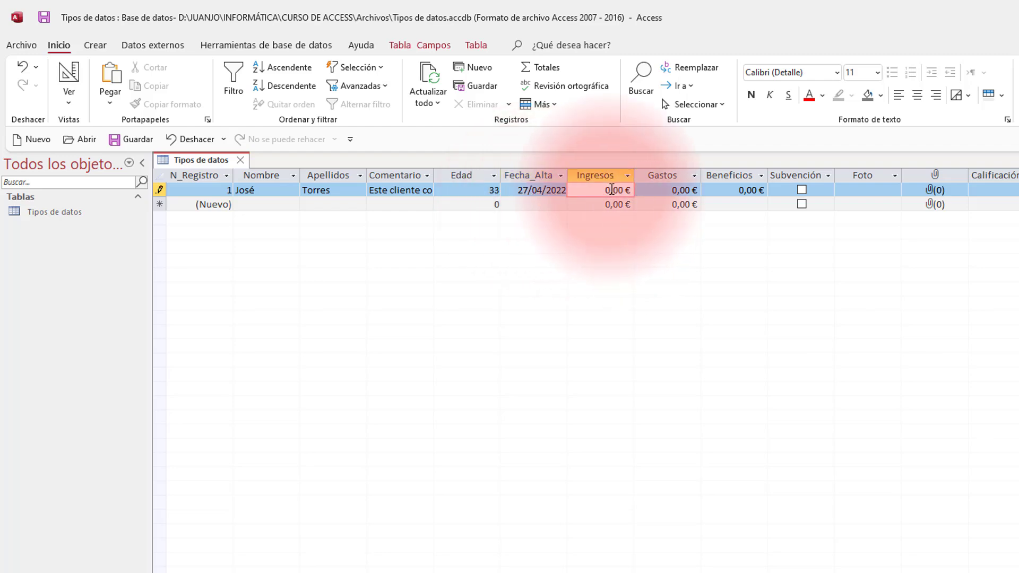
double_click(612, 189)
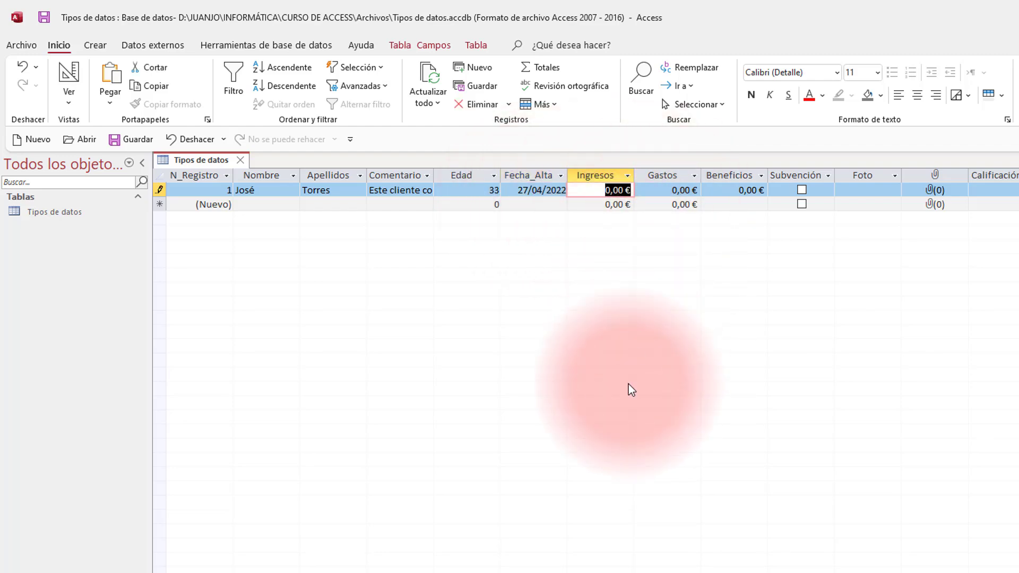
text(100)
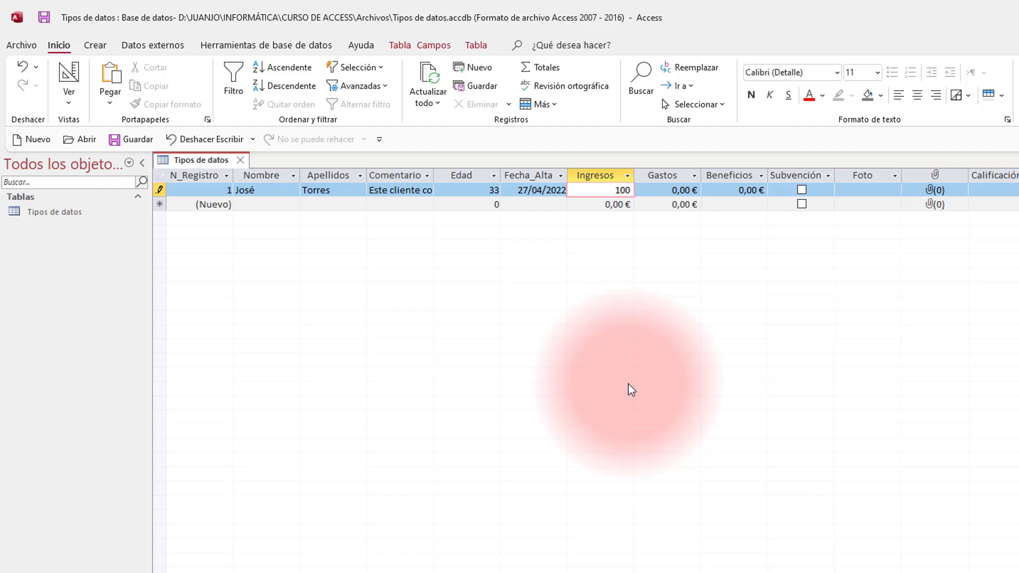
click(682, 189)
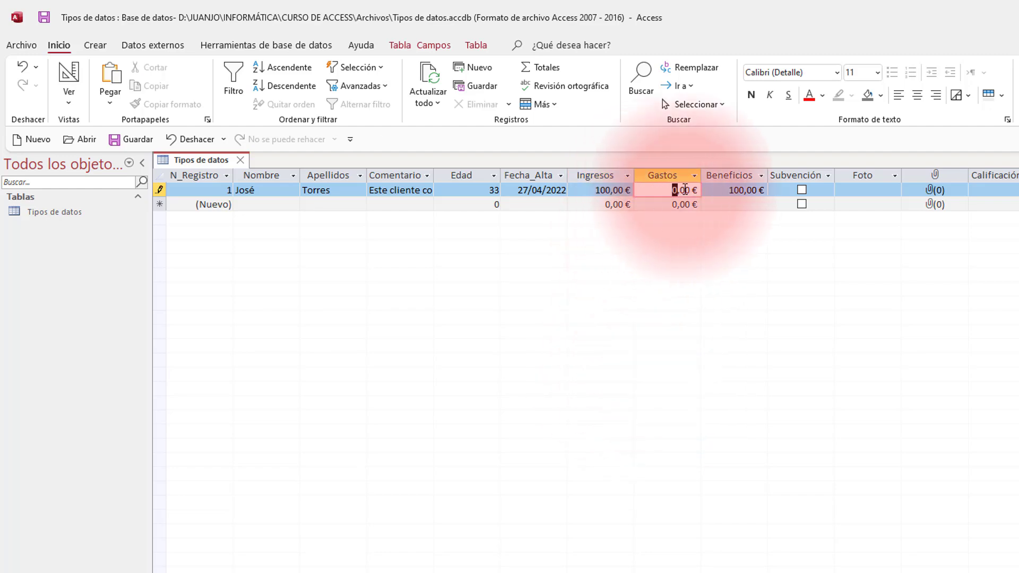
drag(685, 189, 711, 190)
text(30)
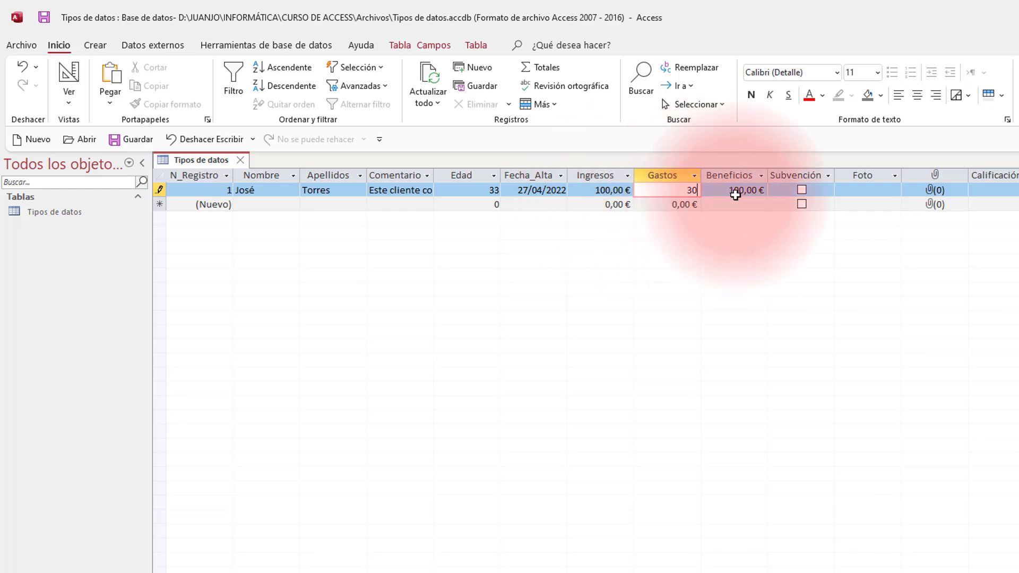
click(734, 190)
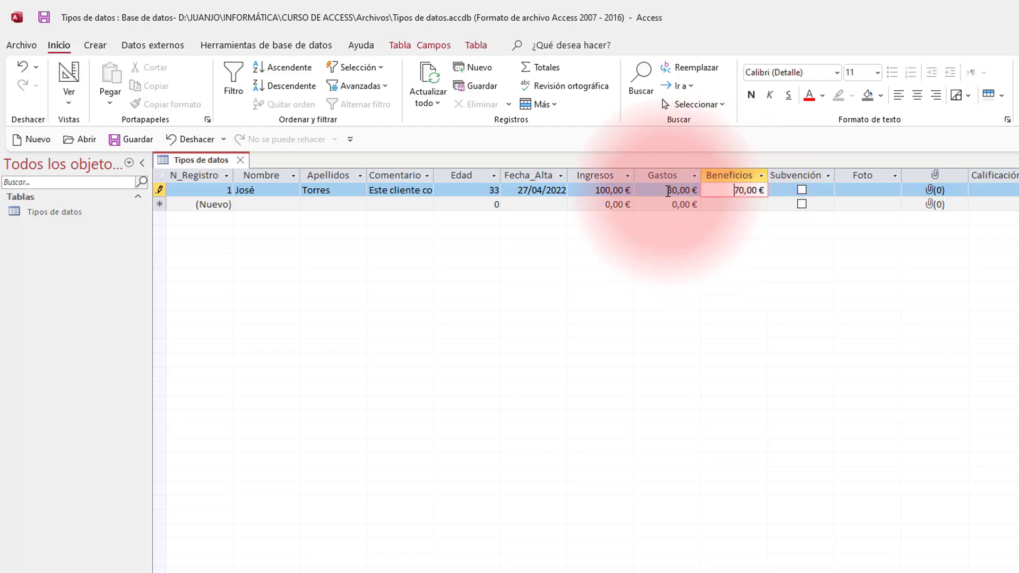
drag(734, 191, 764, 205)
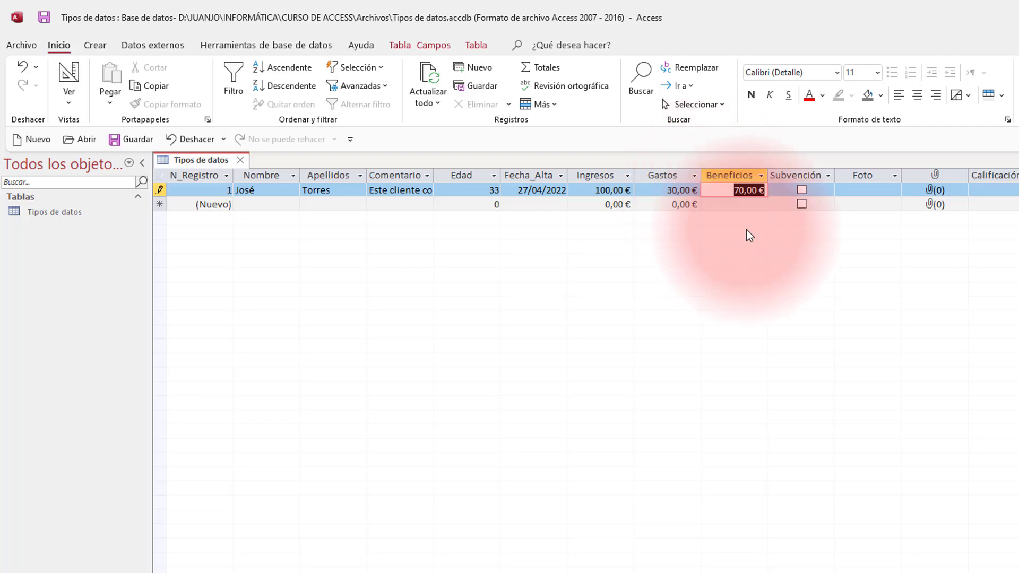
Mark the first record's Subvención field as yes.
click(802, 190)
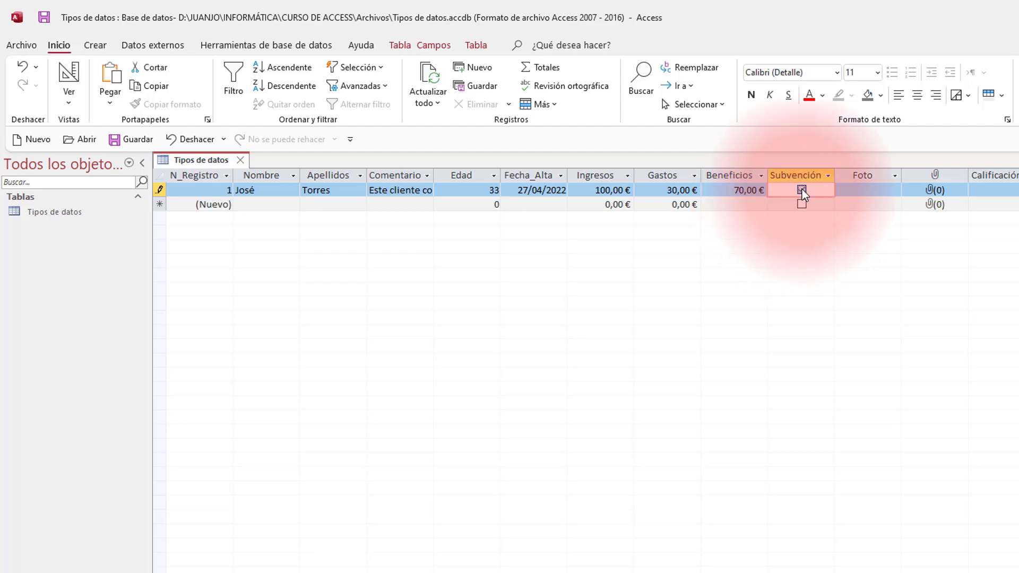
click(802, 190)
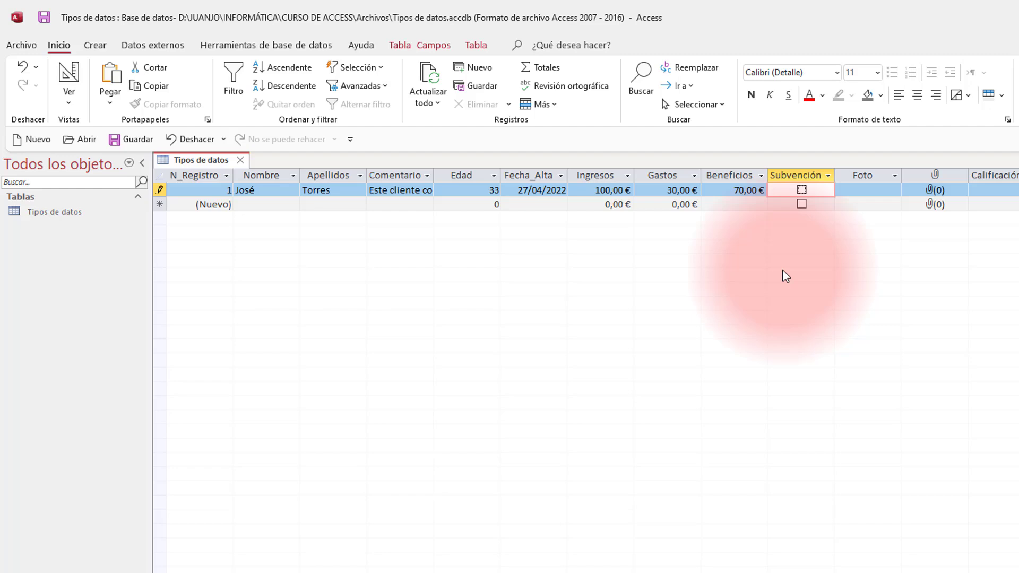
key(space)
key(space)
key(Tab)
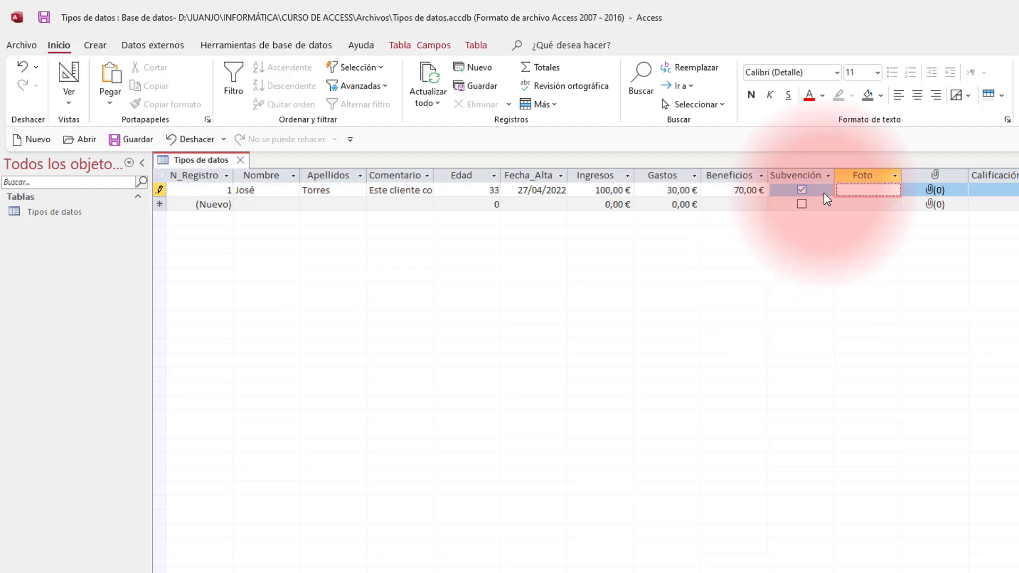
Insert a new object of type Package in the first record's Foto field.
right_click(861, 190)
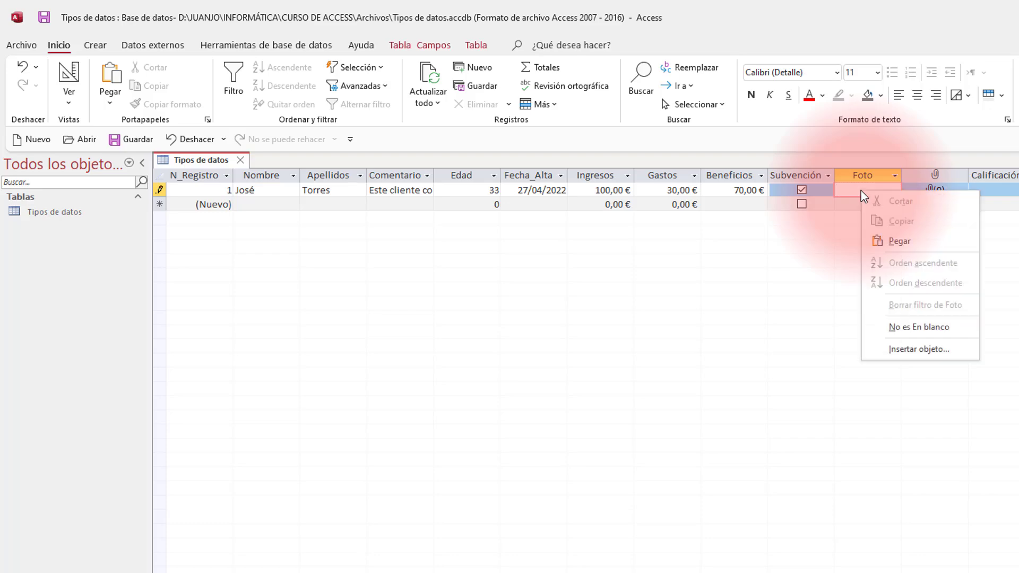
click(920, 351)
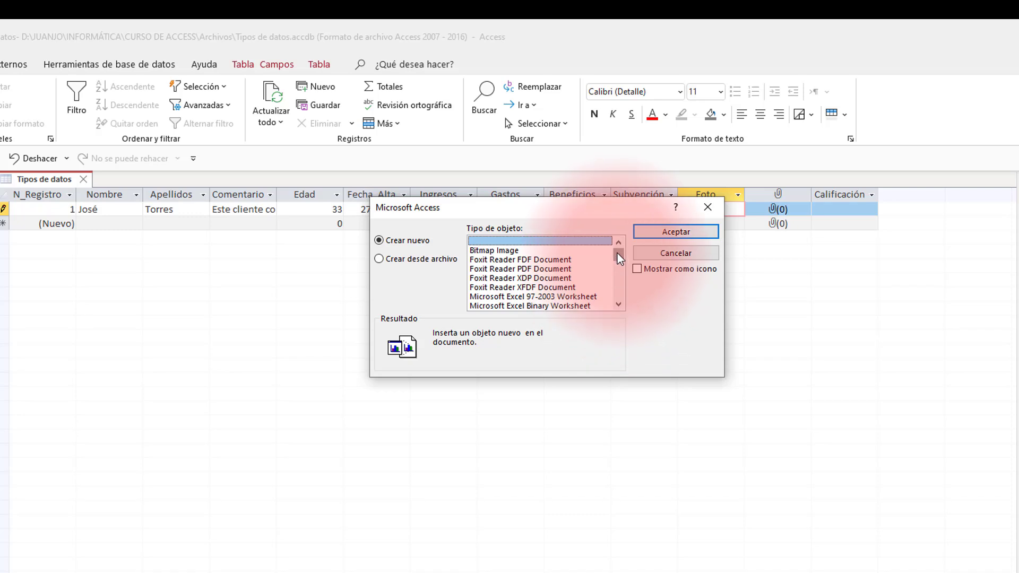
drag(619, 258, 619, 291)
click(484, 298)
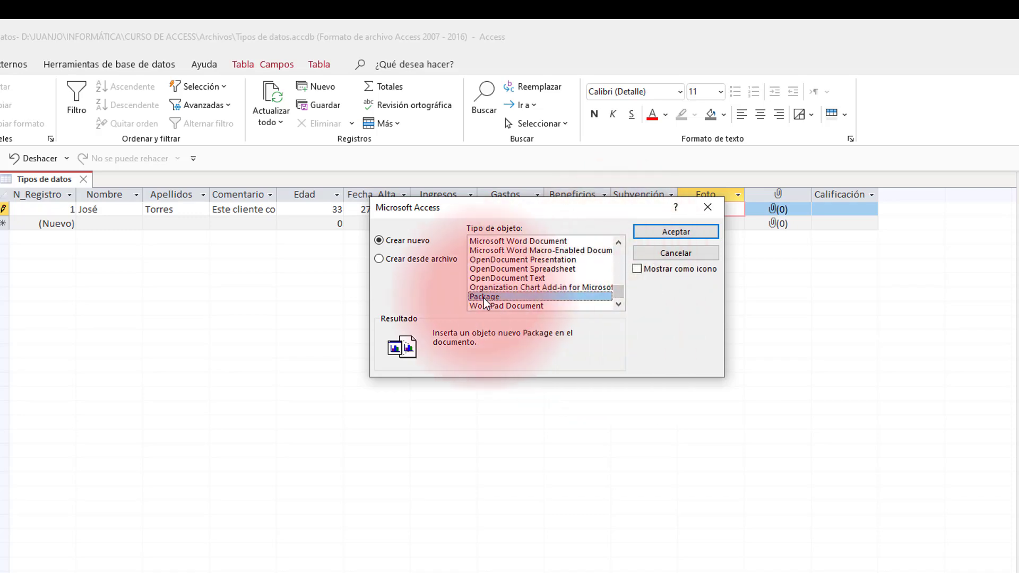
click(674, 231)
click(353, 461)
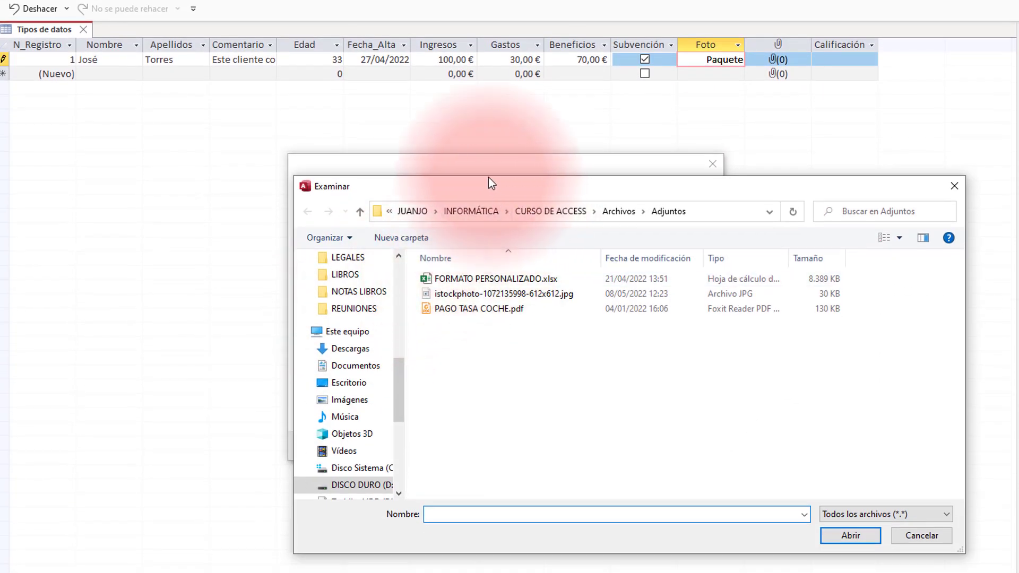
drag(489, 181, 429, 81)
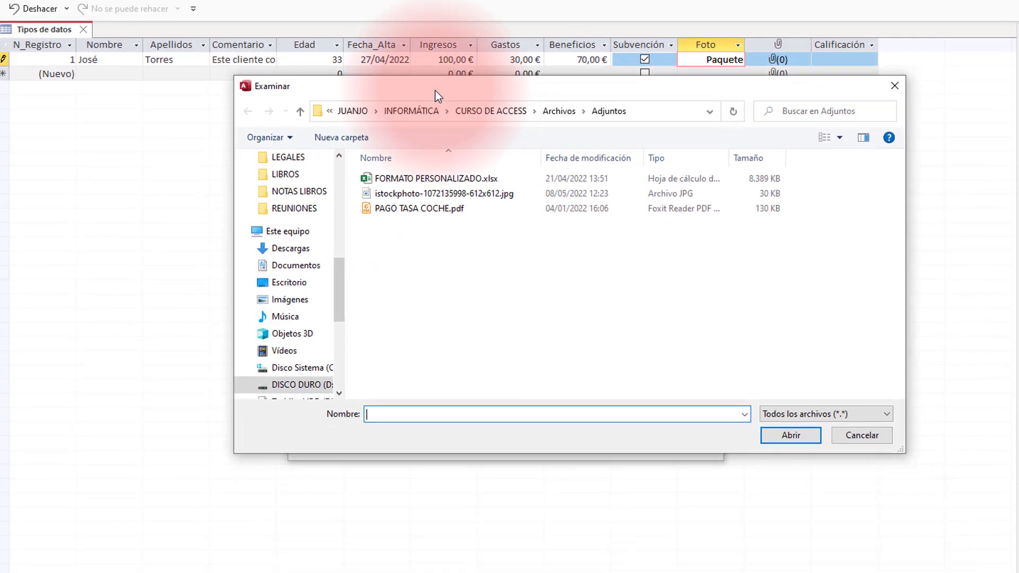
click(438, 195)
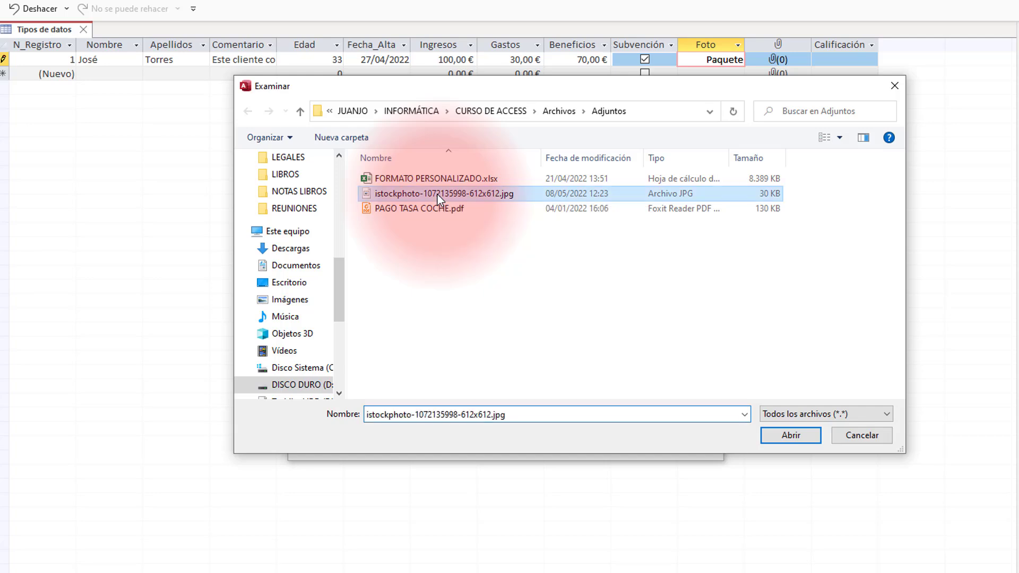
click(791, 435)
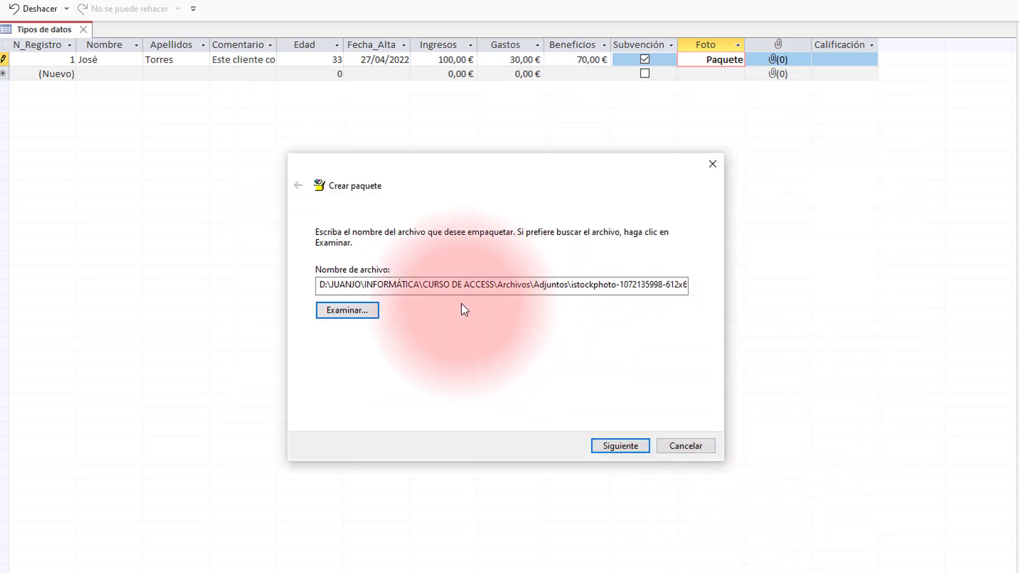
click(623, 448)
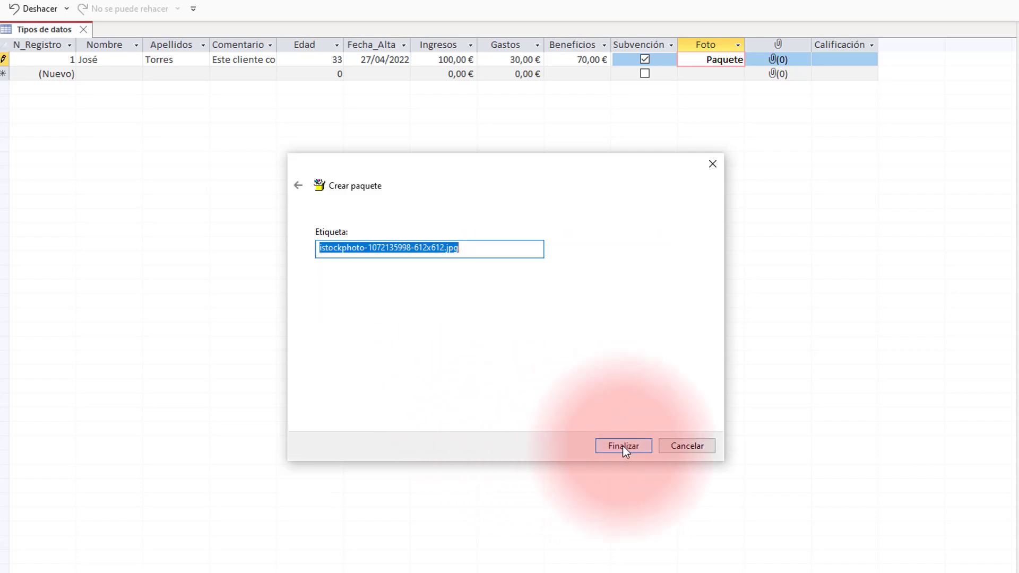
click(622, 448)
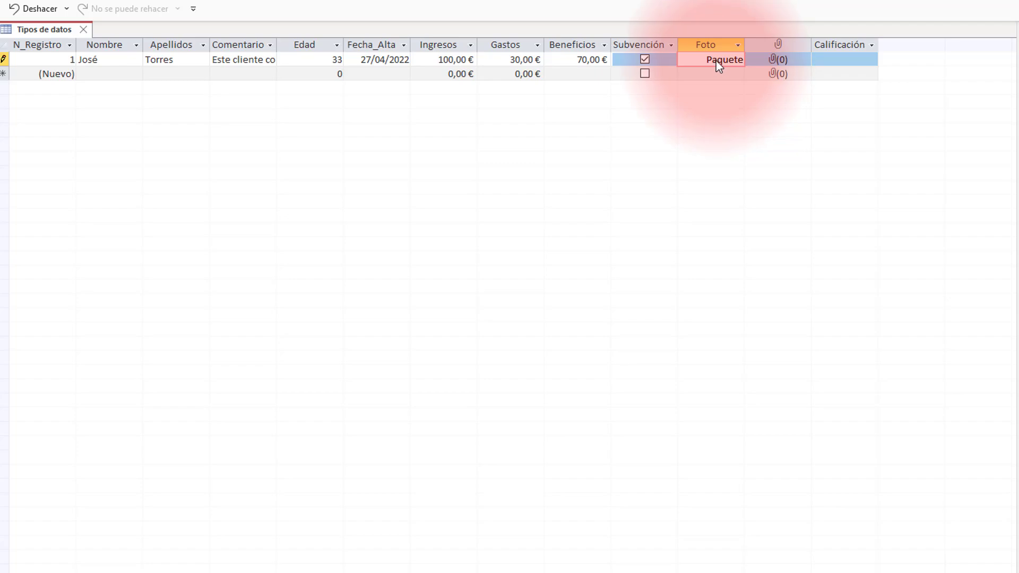
double_click(715, 61)
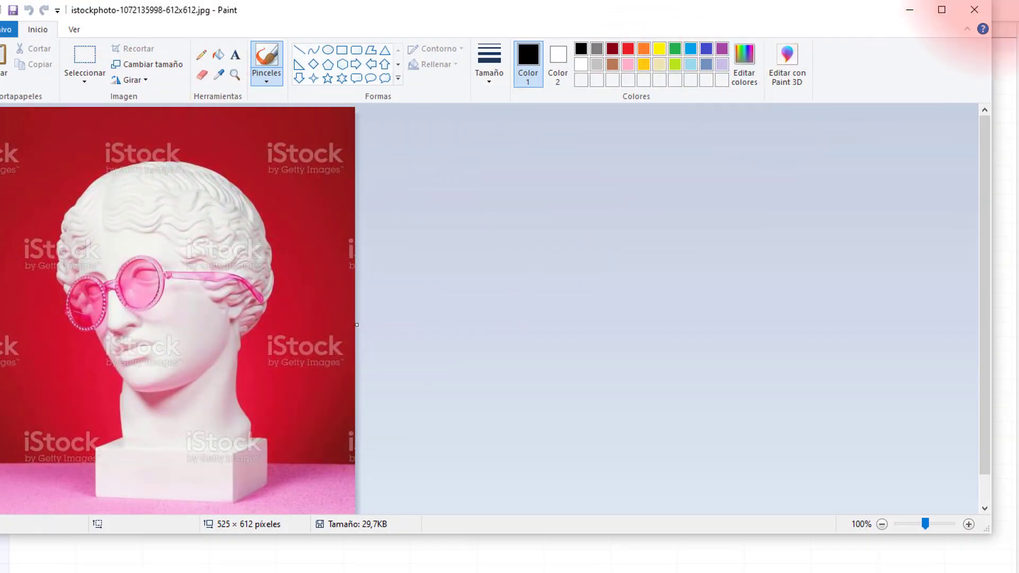
click(974, 9)
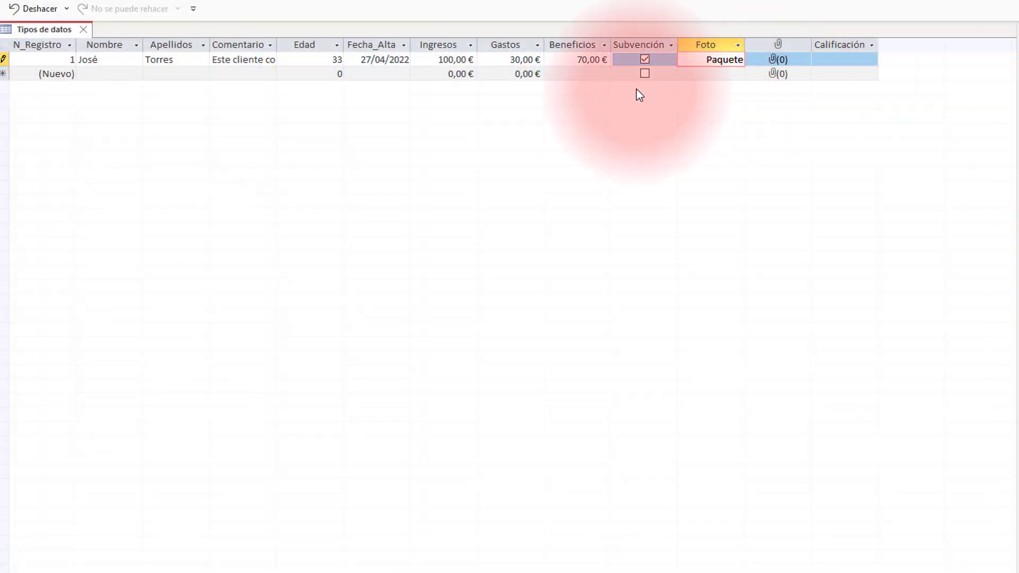
Attach FORMATO PERSONALIZADO.xlsx and PAGO TASA COCHE.pdf from the Archivos\Adjuntos folder to the first record's attachment field.
click(772, 61)
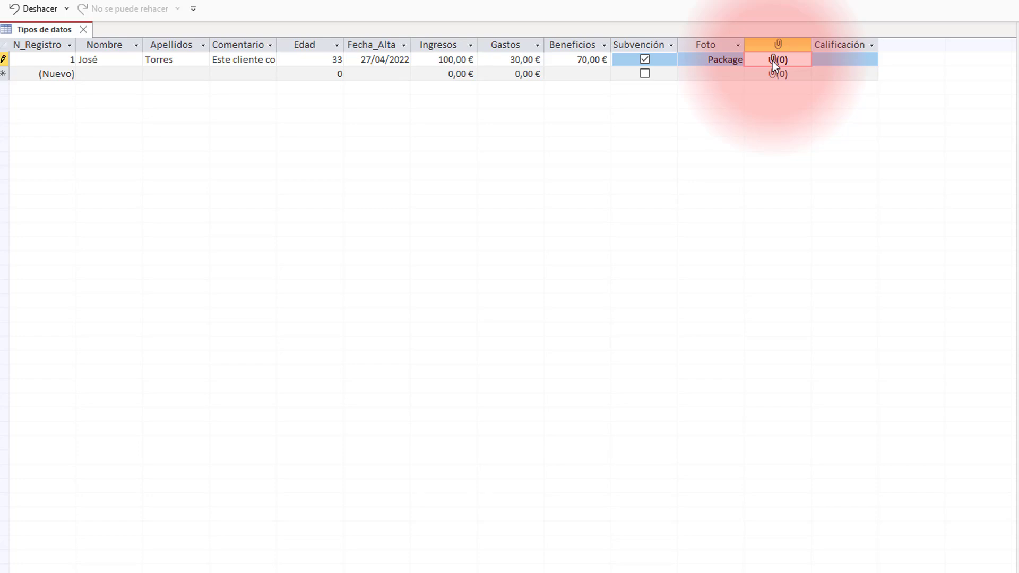
double_click(772, 60)
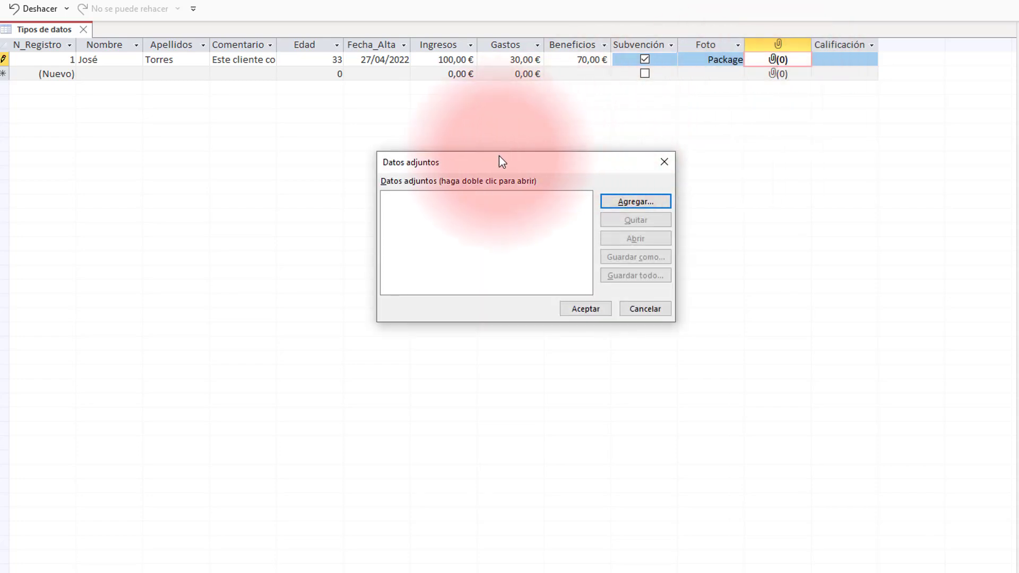
drag(502, 161, 399, 88)
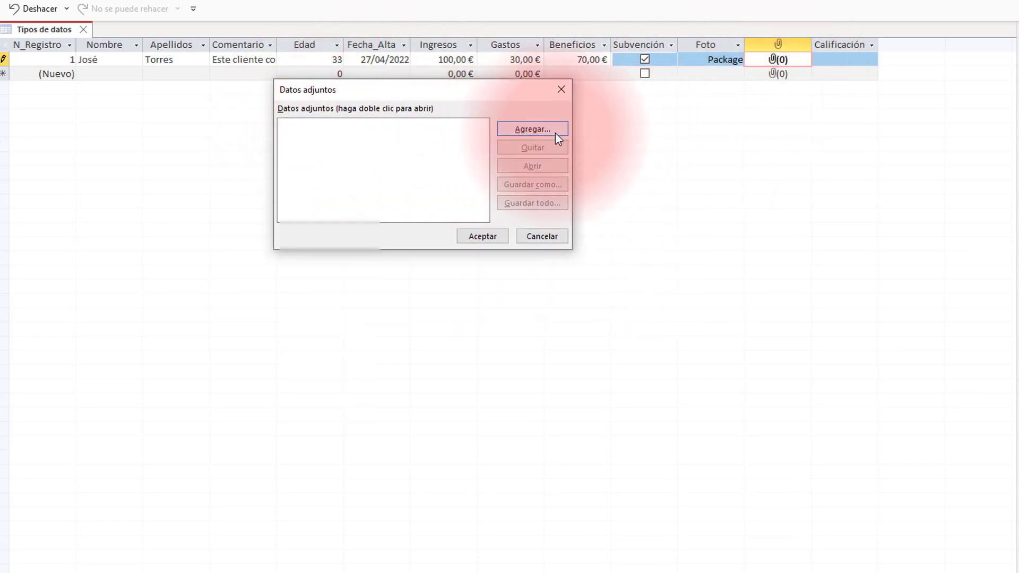
click(533, 129)
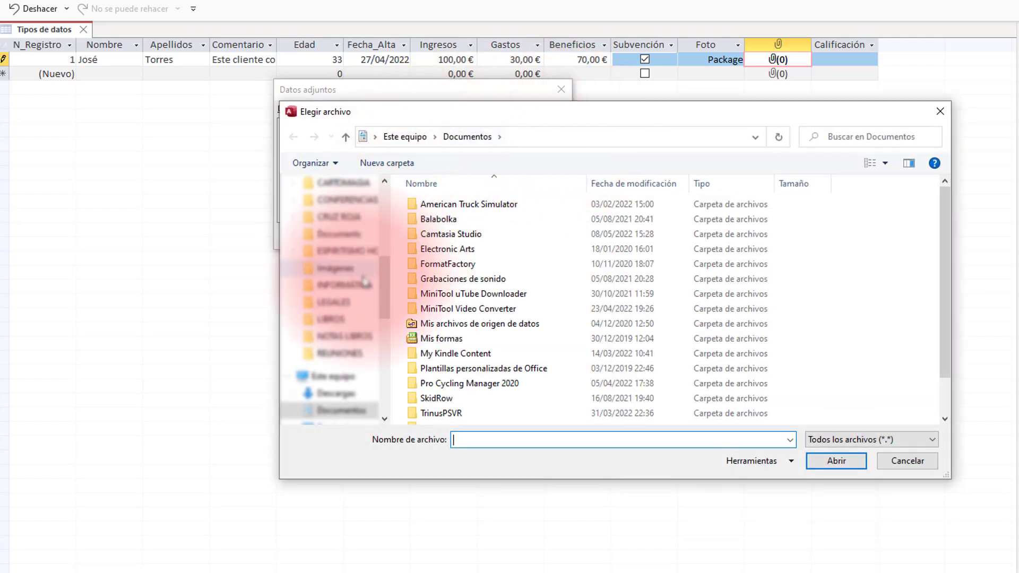
scroll(355, 319, up, 10)
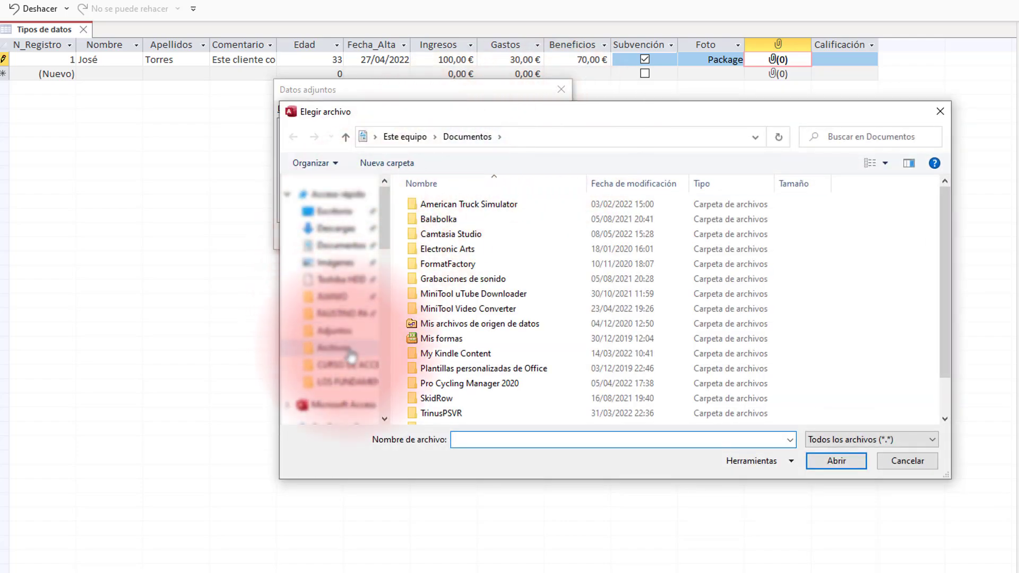
click(350, 349)
click(447, 205)
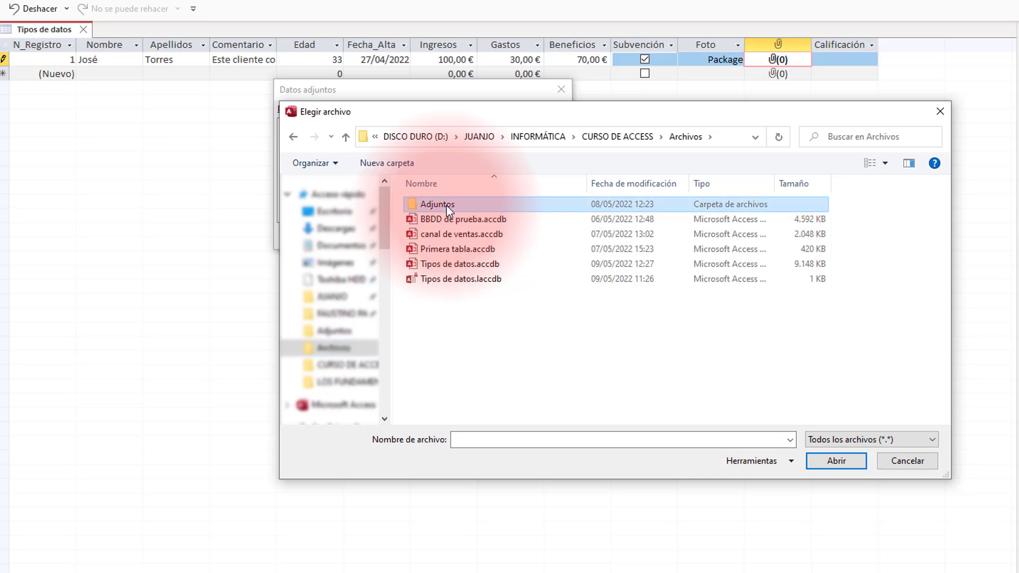
double_click(447, 205)
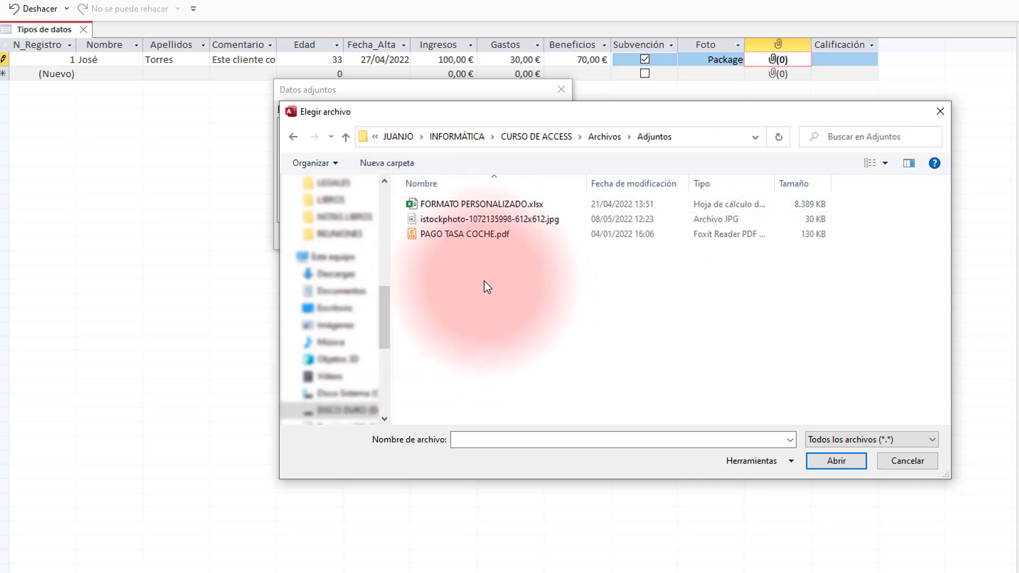
click(451, 204)
ctrl+click(442, 235)
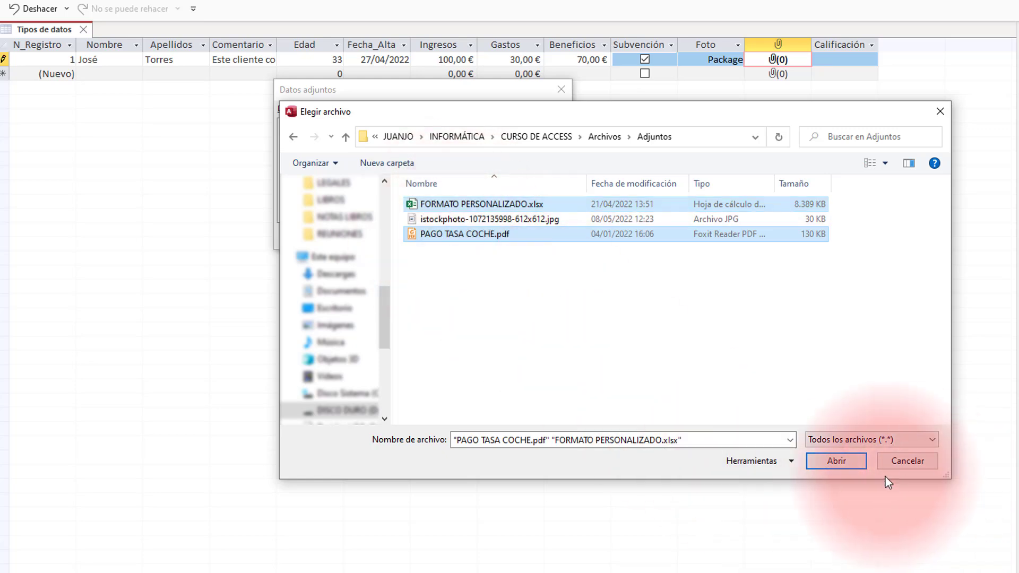
click(846, 465)
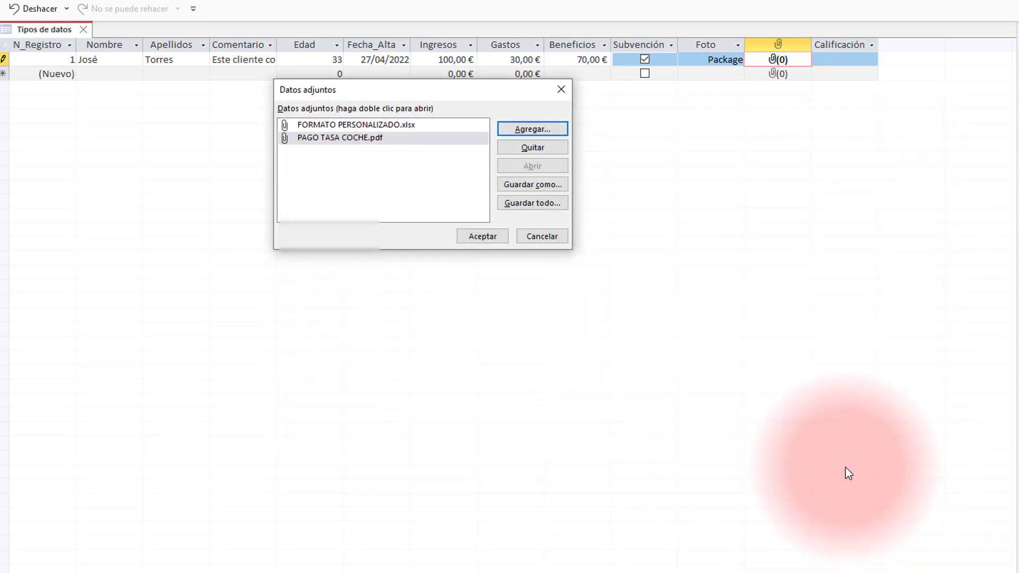
click(499, 240)
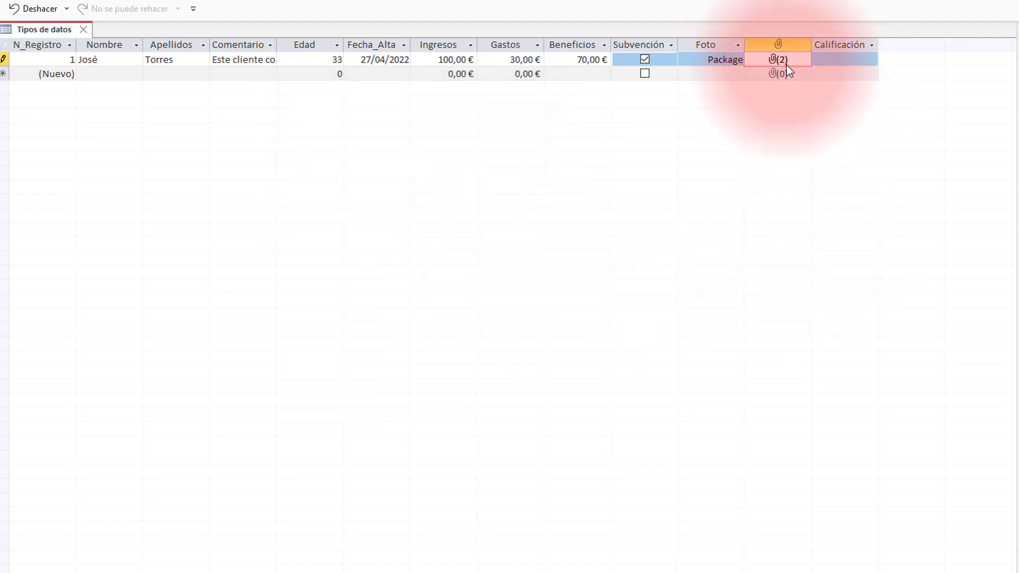
Set the first record's Calificación to Apto.
click(861, 64)
click(860, 63)
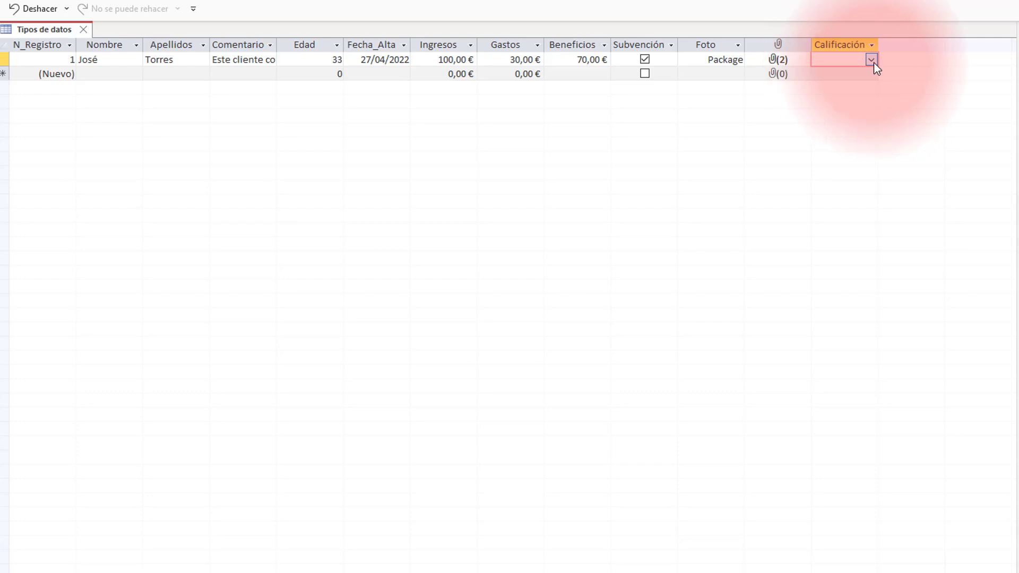
click(872, 61)
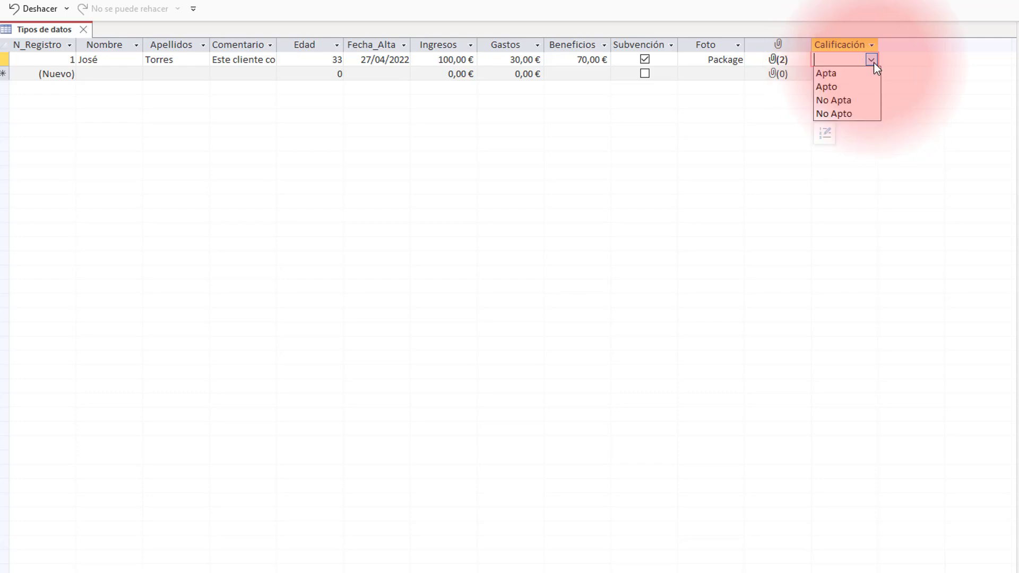
click(858, 91)
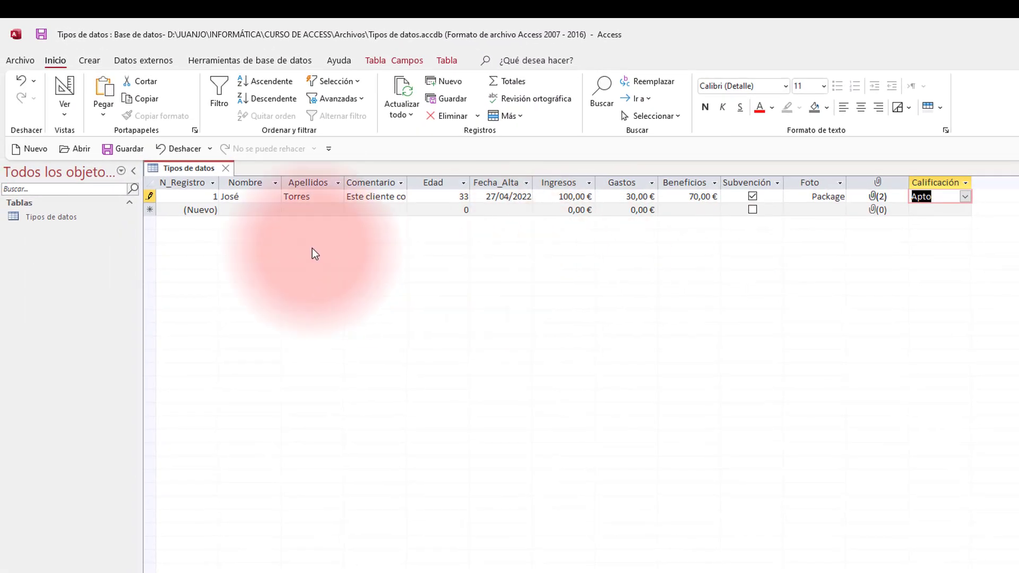
Add a second record with only the client's first name in Nombre, and select its N_Registro value.
click(221, 209)
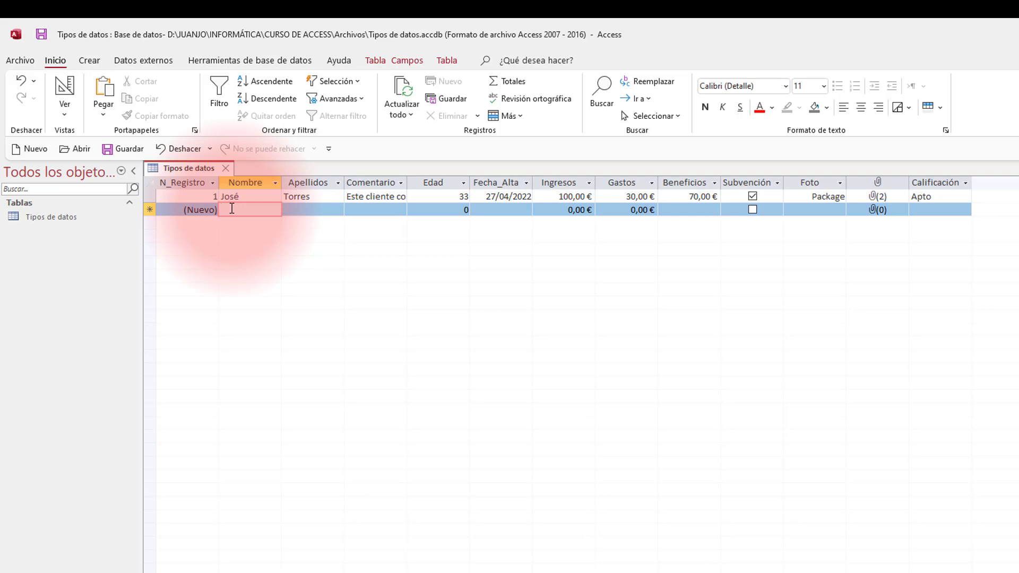
text(Maria)
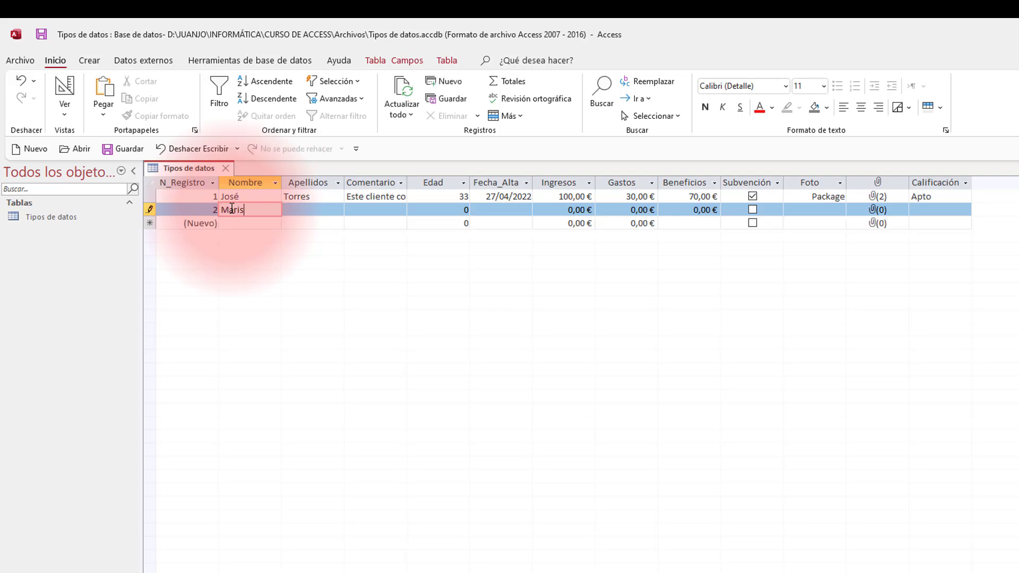
click(247, 228)
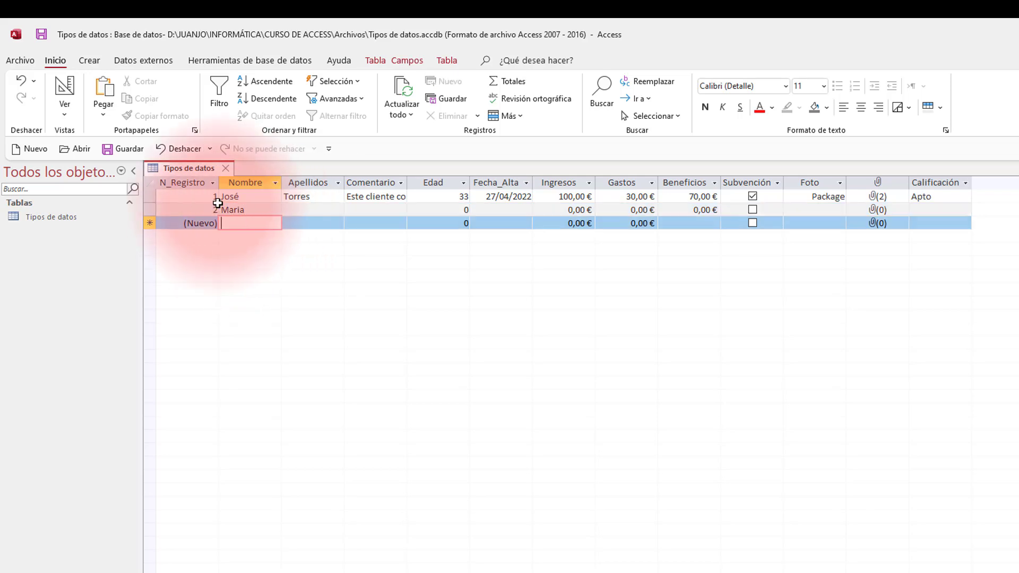
double_click(220, 213)
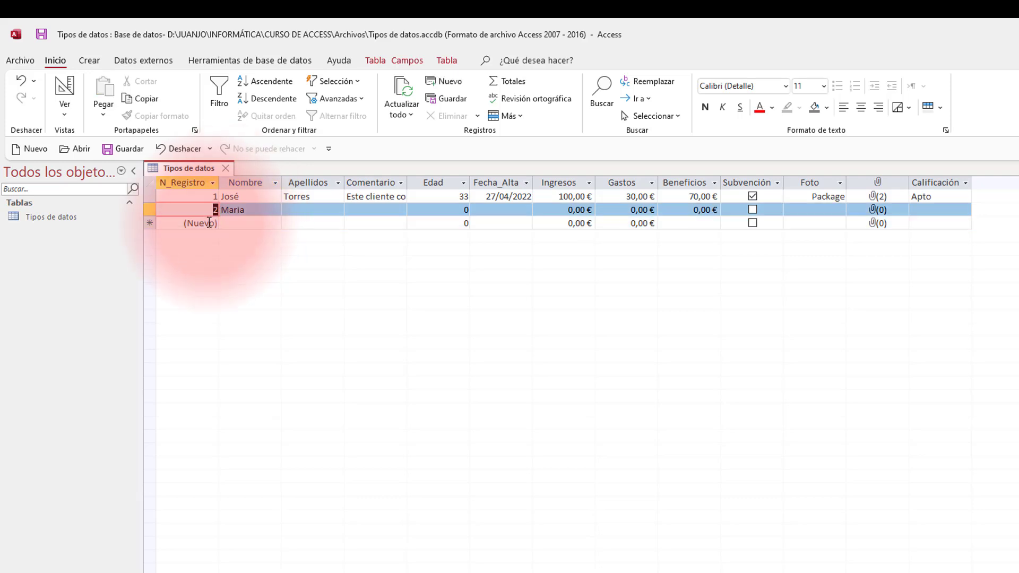